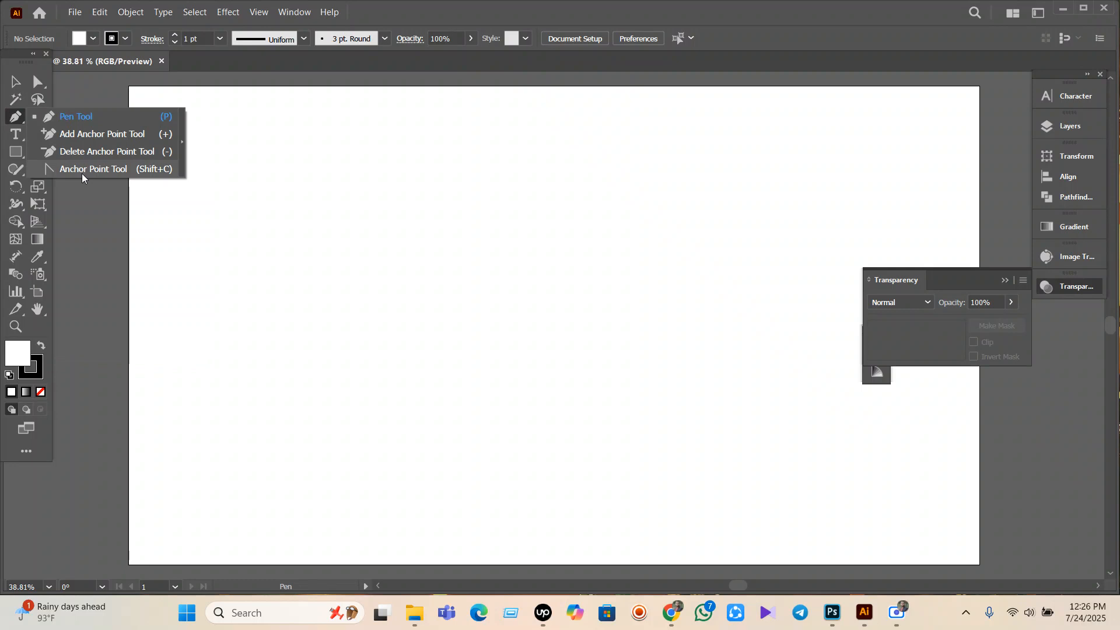
pyautogui.click(35, 120)
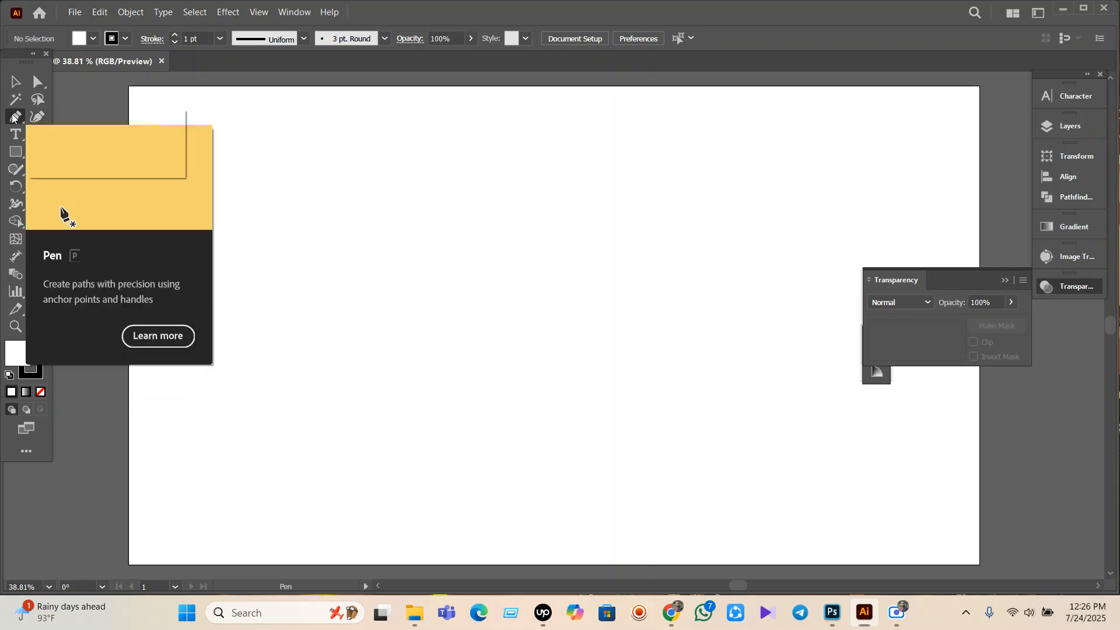
pyautogui.click(13, 117)
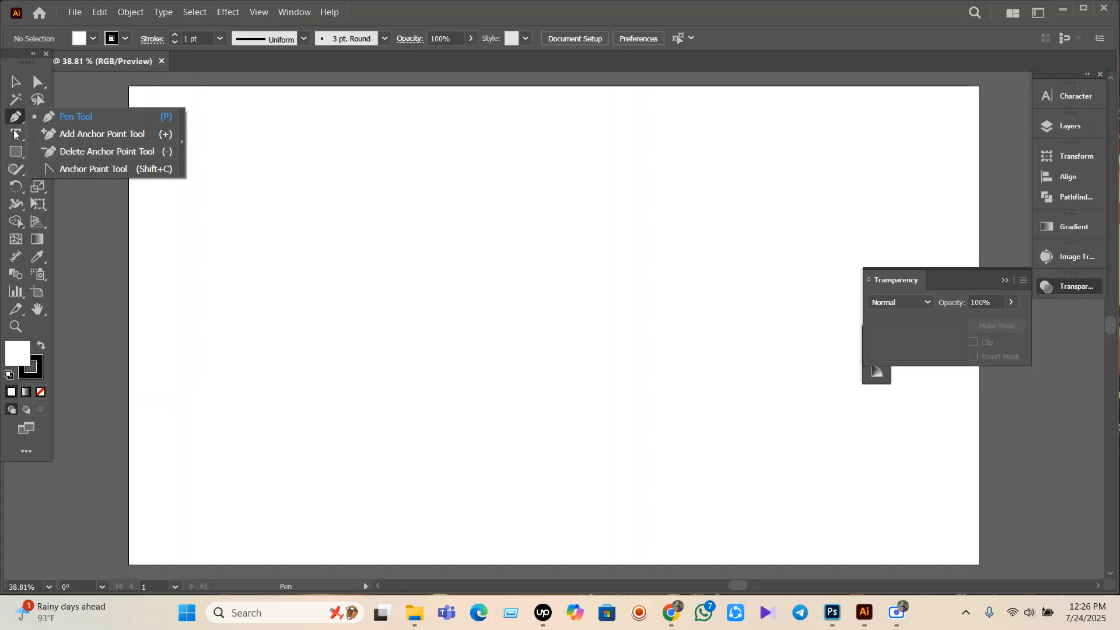
# - Draw a wide rectangle across the middle of the artboard and fill it with orange
pyautogui.click(16, 152)
pyautogui.moveTo(313, 190); pyautogui.dragTo(795, 416)
pyautogui.click(93, 38)
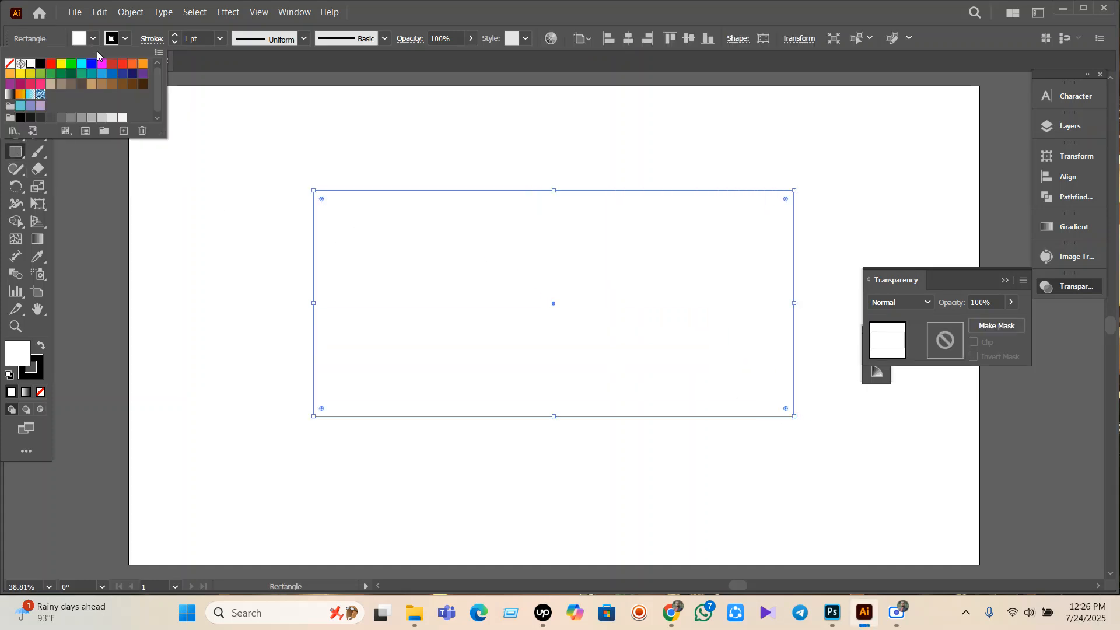
pyautogui.click(125, 66)
pyautogui.click(483, 264)
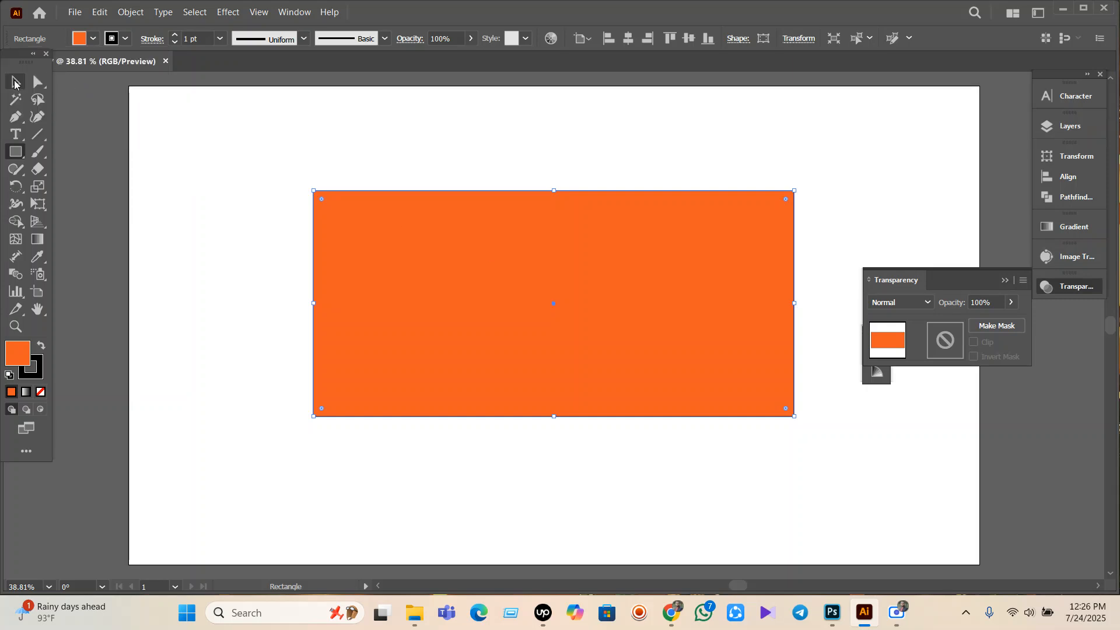
# - Remove the orange rectangle's stroke and shift it about 22 pt to the left
pyautogui.click(16, 83)
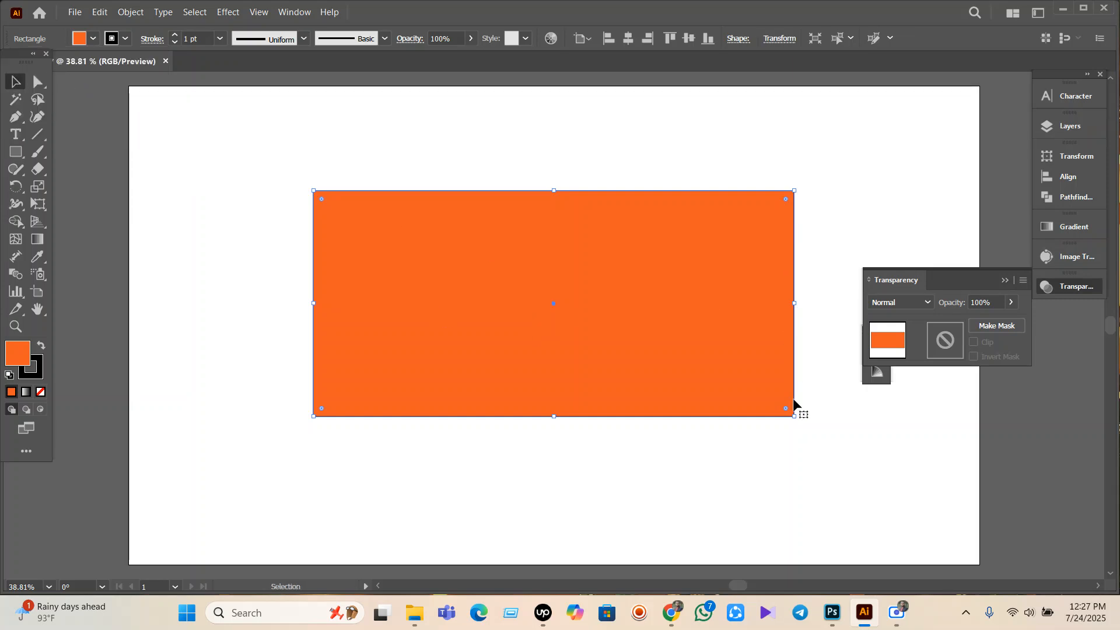
pyautogui.click(125, 38)
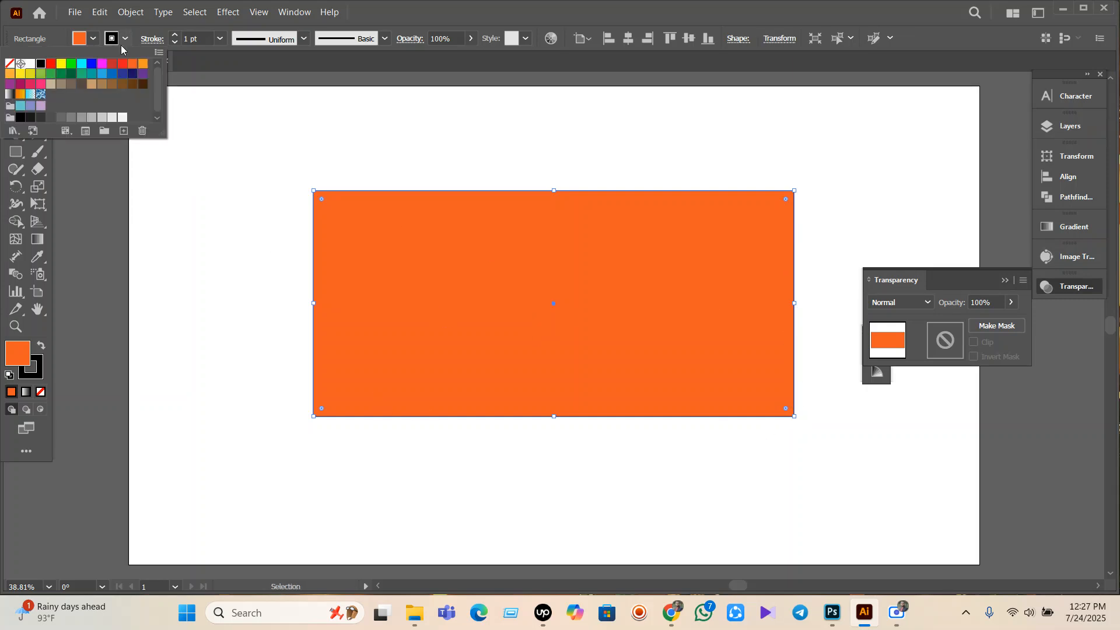
pyautogui.click(10, 63)
pyautogui.moveTo(590, 270); pyautogui.dragTo(580, 270)
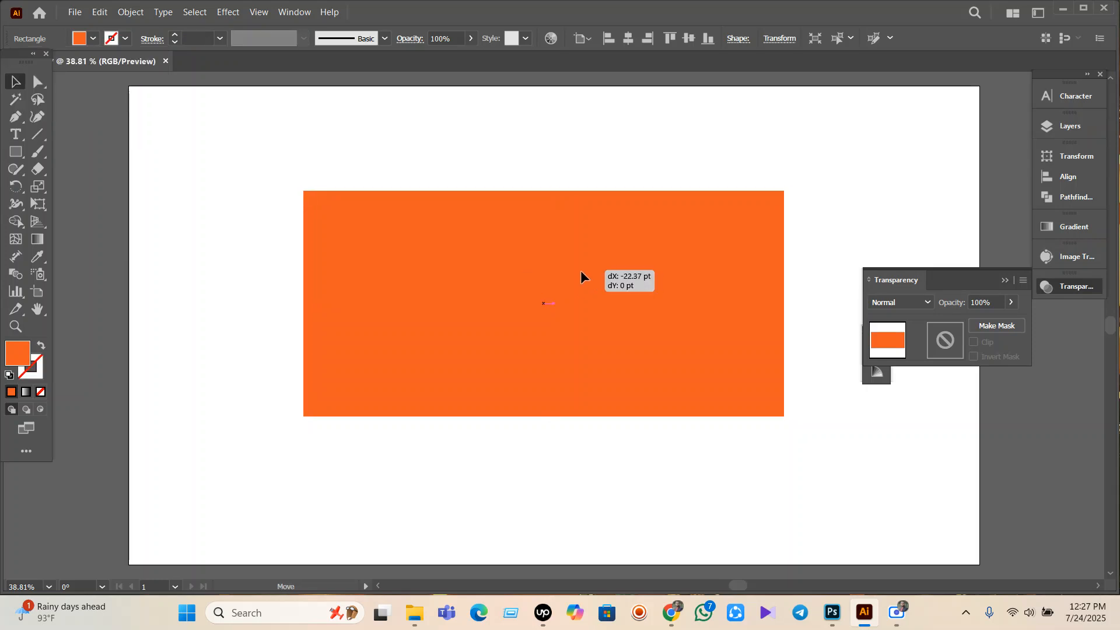
pyautogui.click(519, 129)
pyautogui.click(597, 288)
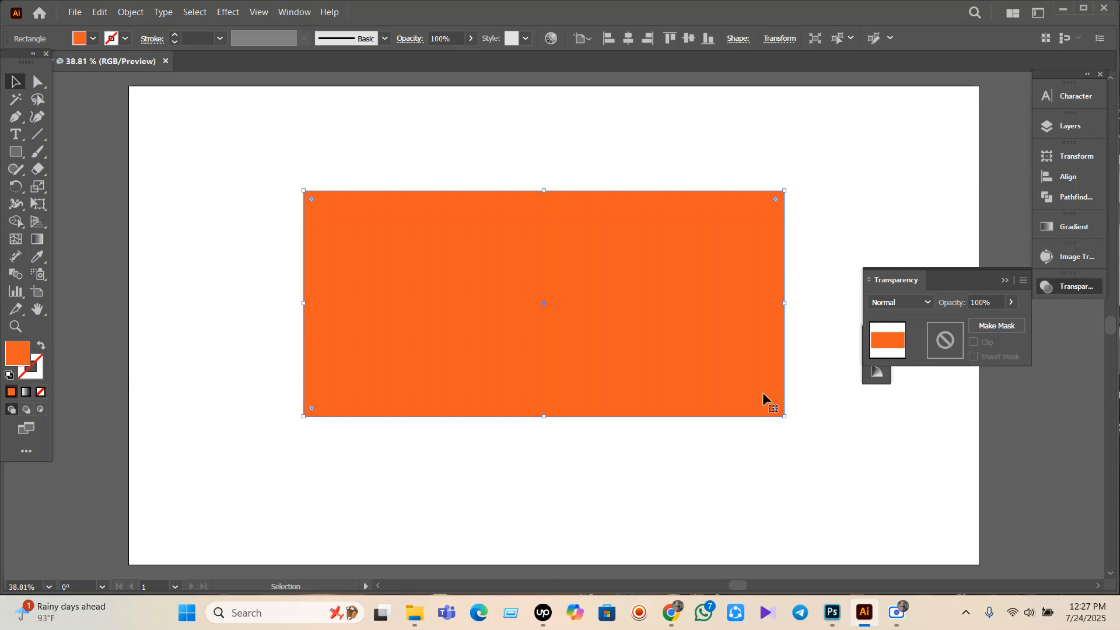
# - Try rounding only the rectangle's upper-right corner to a radius of about 509 pt, and undo the rounding
pyautogui.click(30, 82)
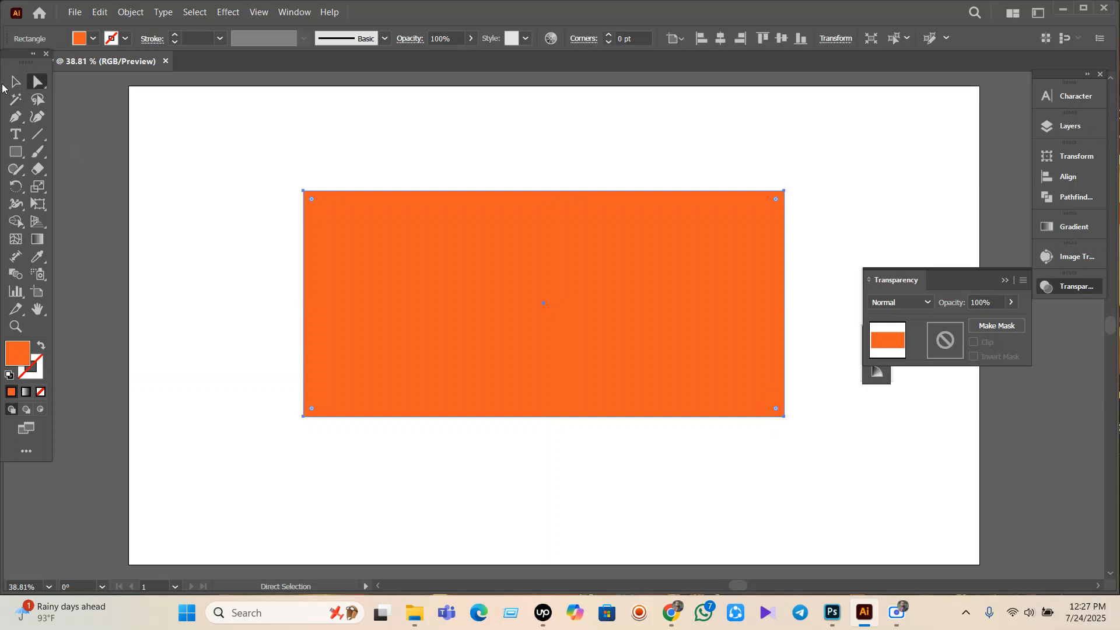
pyautogui.click(9, 88)
pyautogui.click(650, 166)
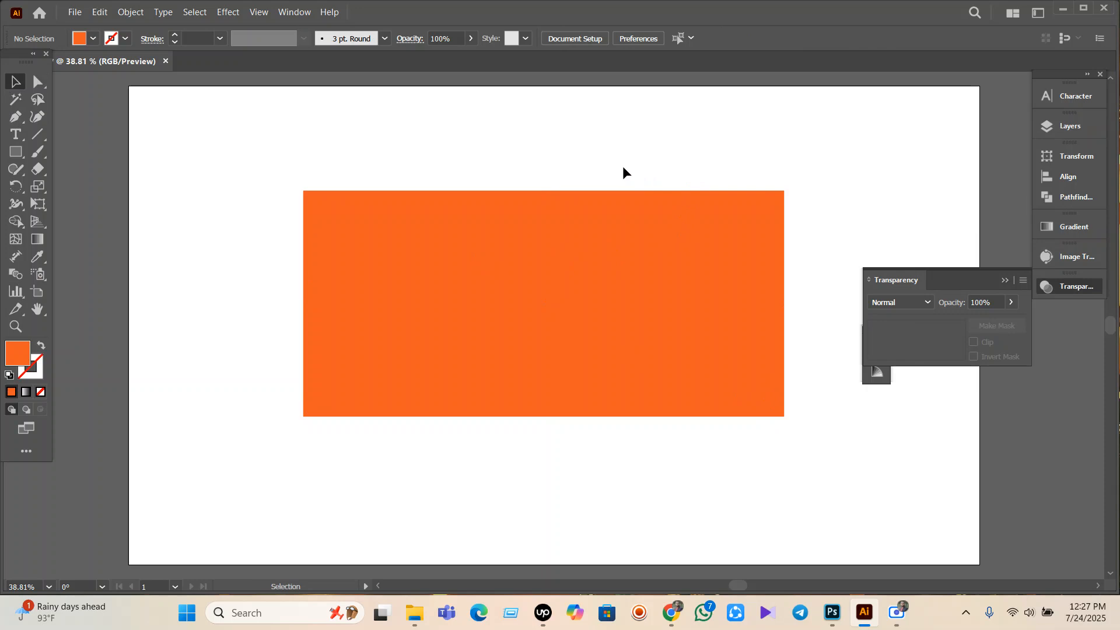
pyautogui.click(38, 81)
pyautogui.click(504, 300)
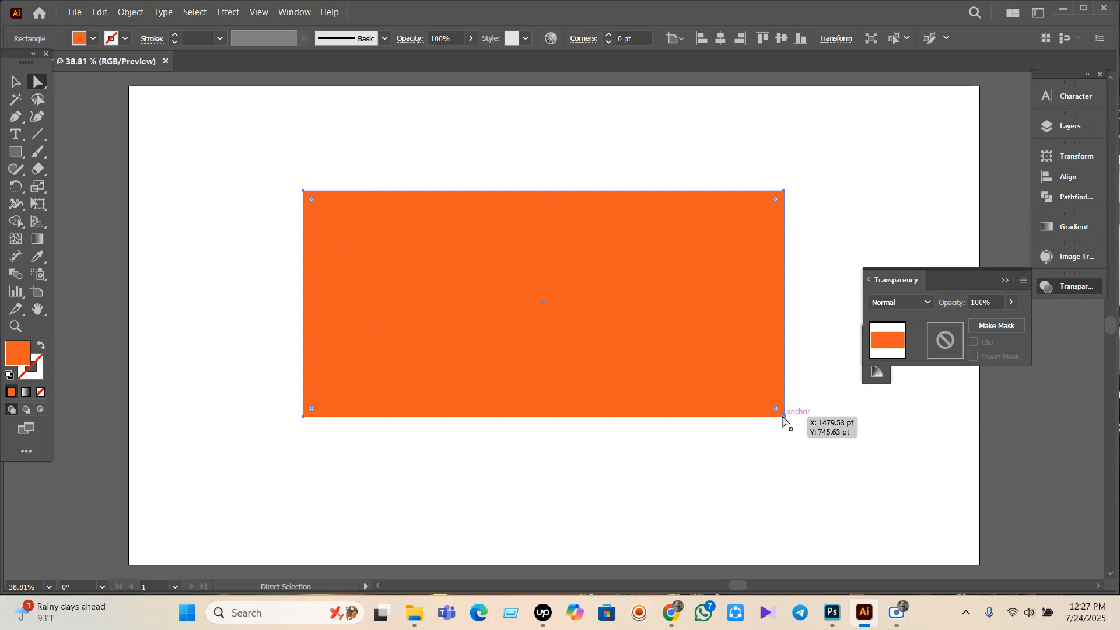
pyautogui.click(785, 191)
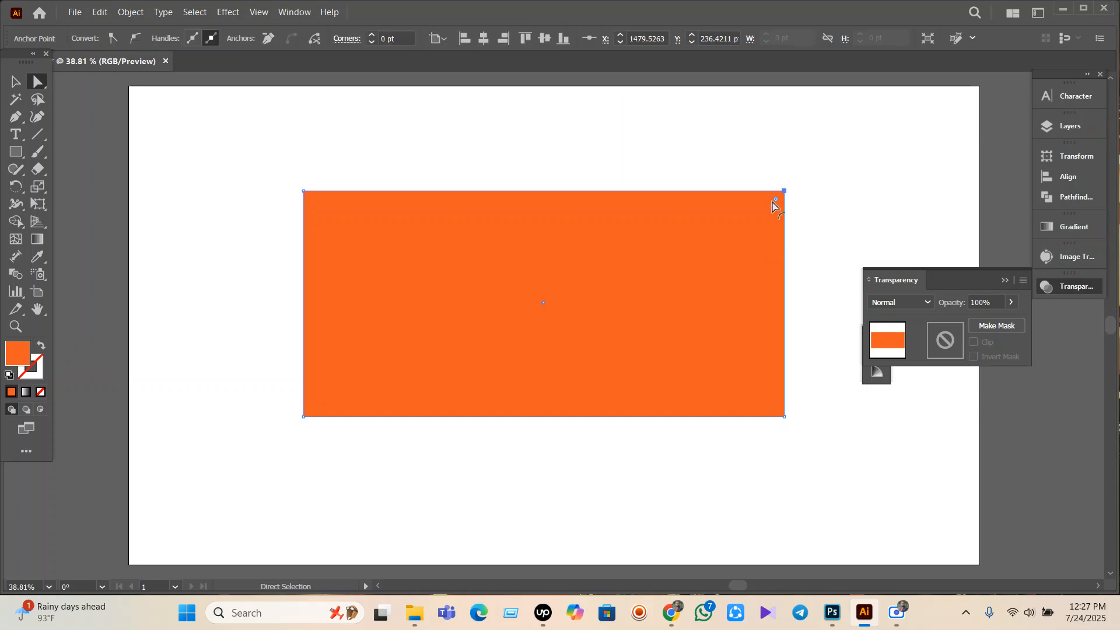
pyautogui.moveTo(776, 200); pyautogui.dragTo(390, 450)
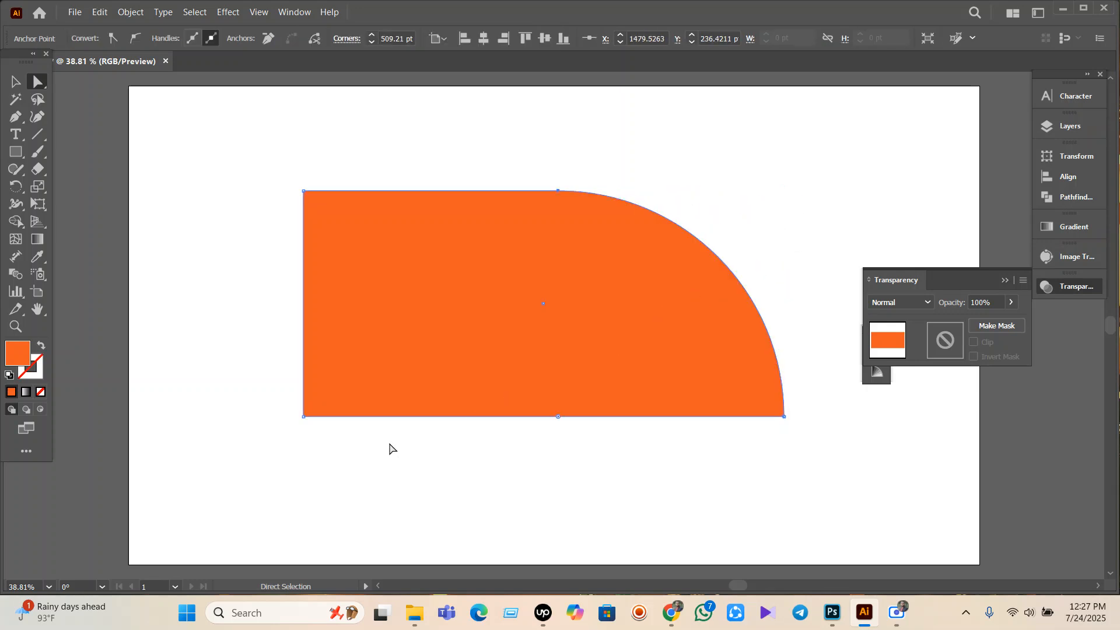
pyautogui.click(458, 456)
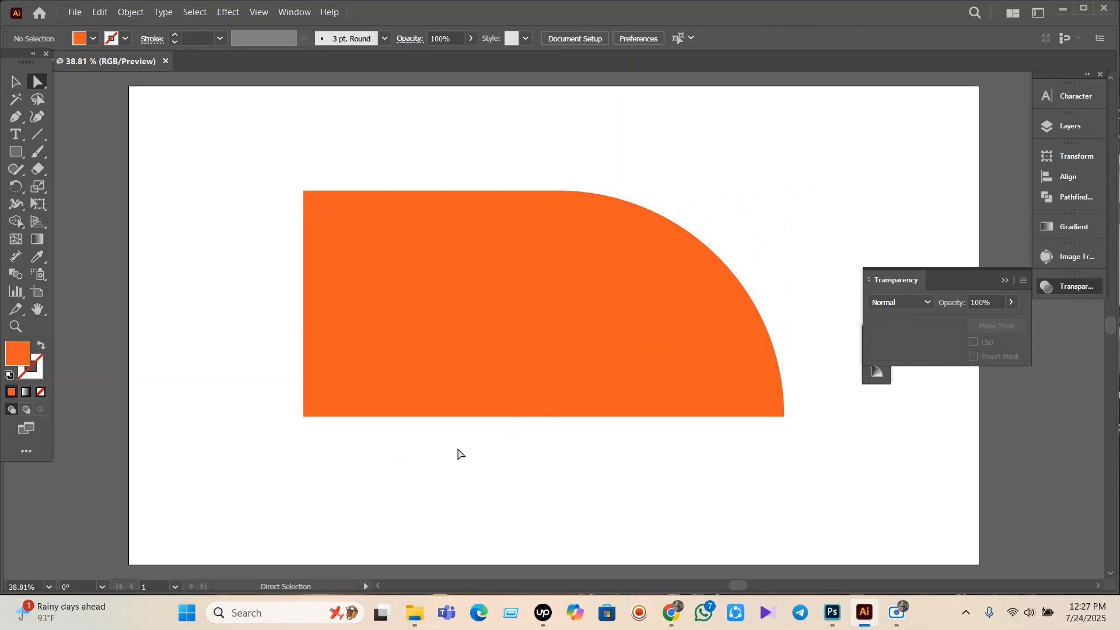
pyautogui.hotkey('ctrl', 'z')
pyautogui.hotkey('ctrl', 'z')
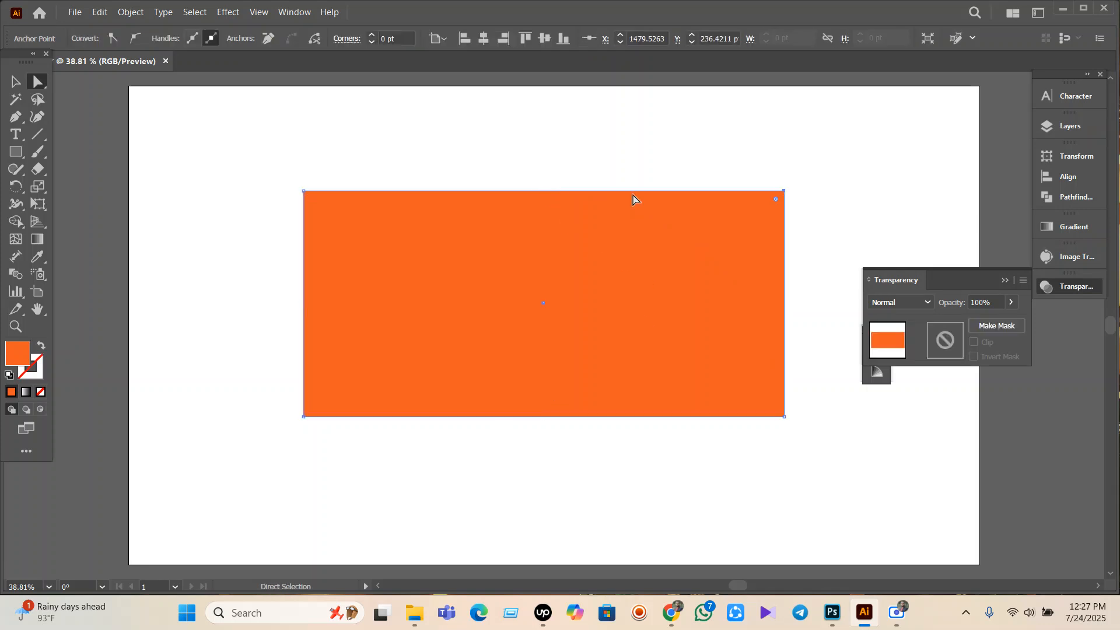
# - Add an anchor point near the middle of the rectangle's top edge and move it down about 193 pt to form a V-shaped notch
pyautogui.rightClick(16, 117)
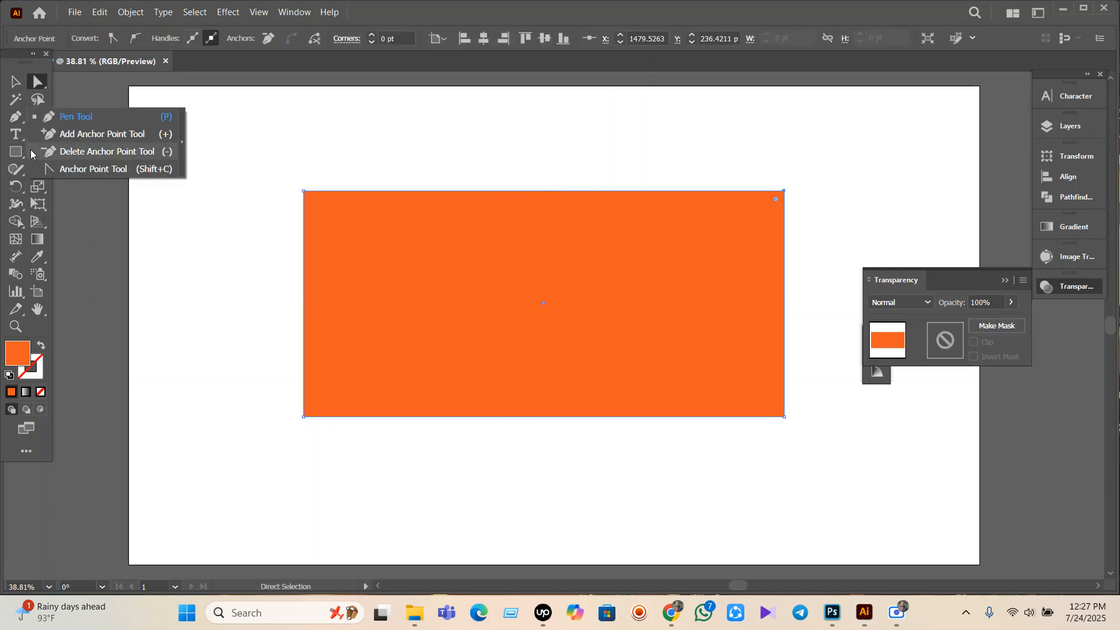
pyautogui.click(74, 135)
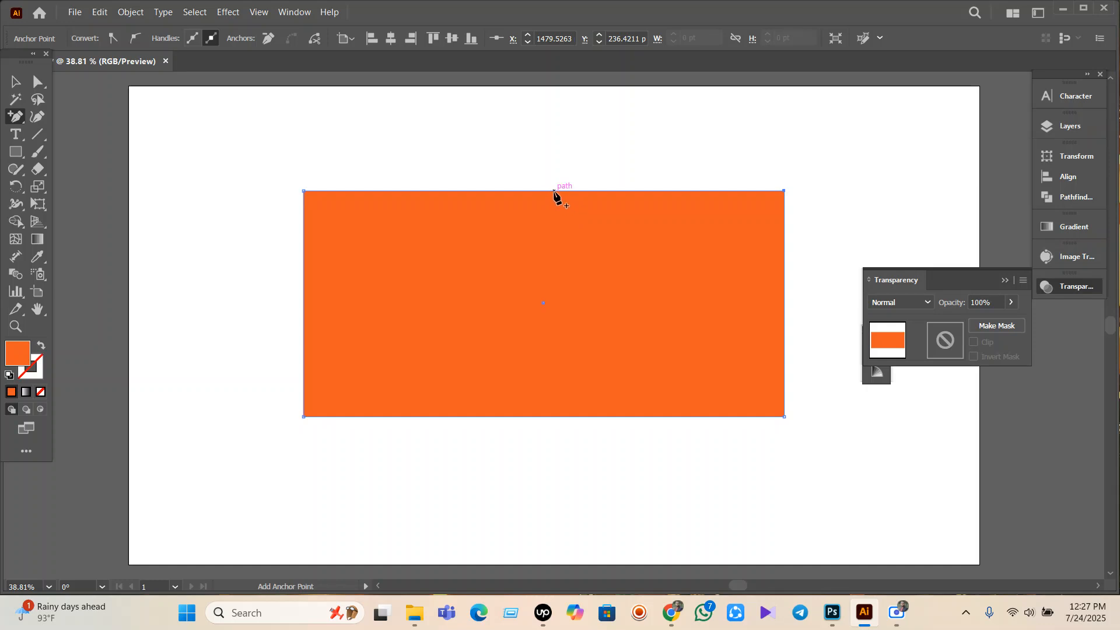
pyautogui.click(552, 191)
pyautogui.click(38, 81)
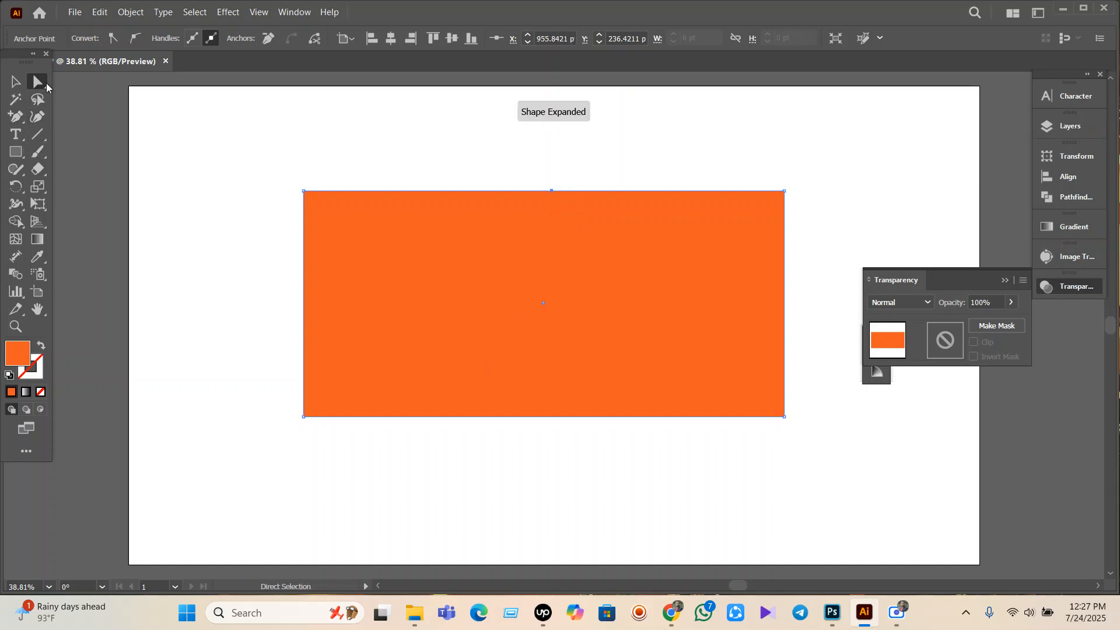
pyautogui.moveTo(552, 191); pyautogui.dragTo(549, 277)
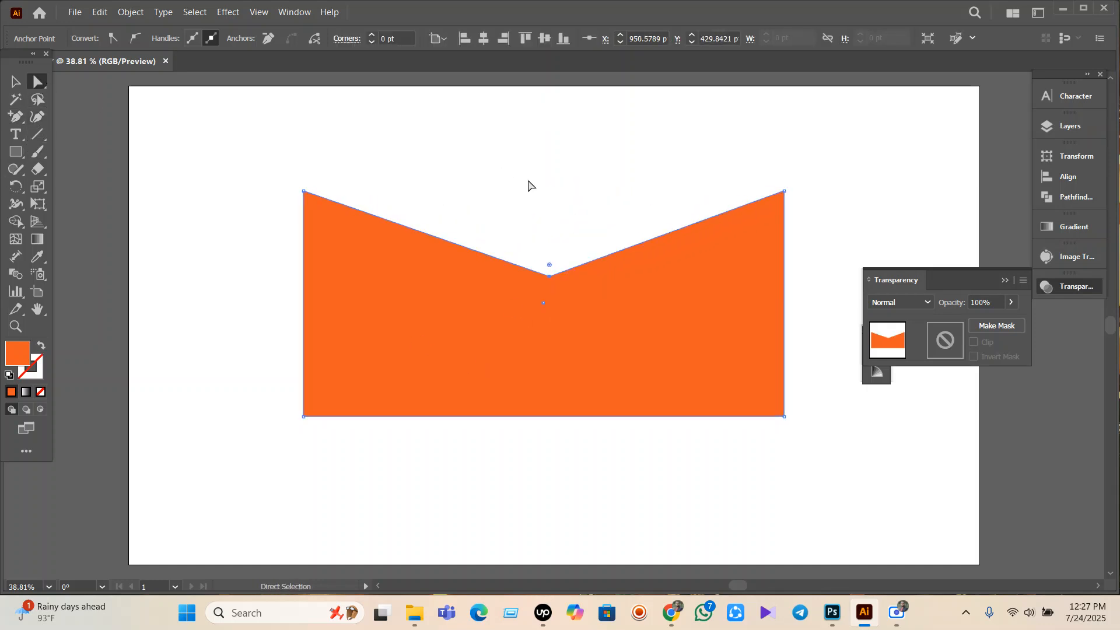
# - Add an anchor point near the middle of the shape's bottom edge and move it up about 139 pt to form a bow-tie shape
pyautogui.click(16, 115)
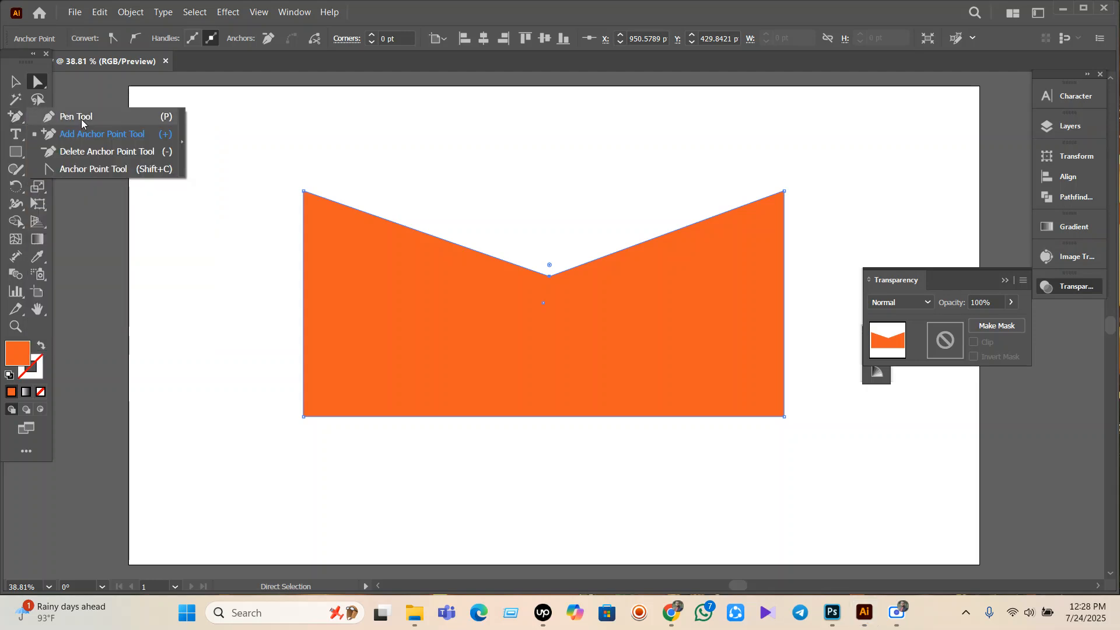
pyautogui.click(87, 136)
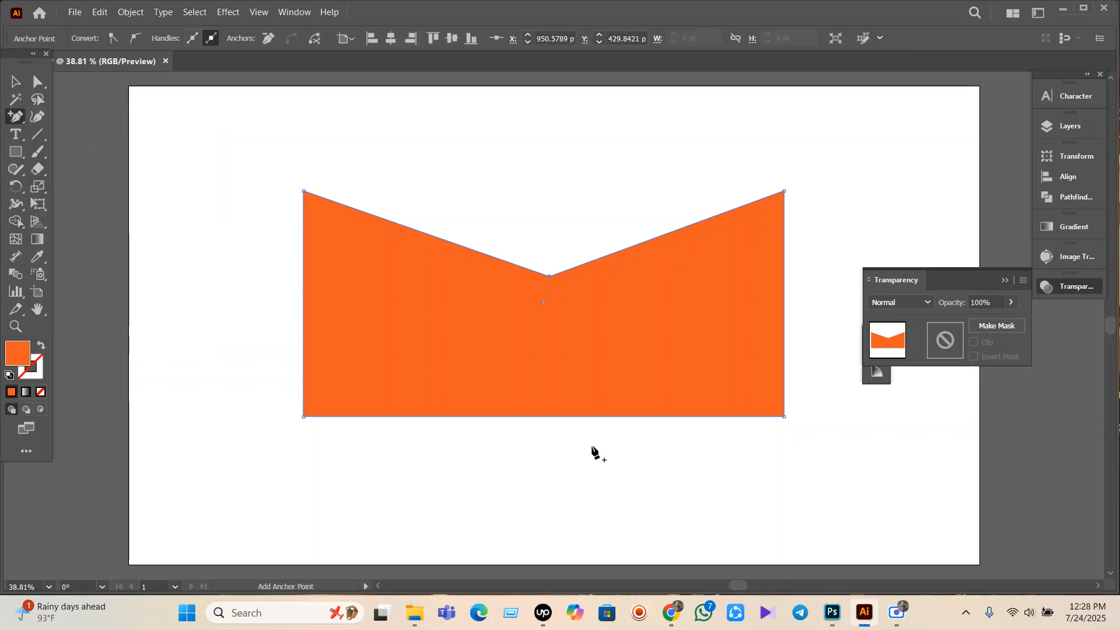
pyautogui.click(546, 417)
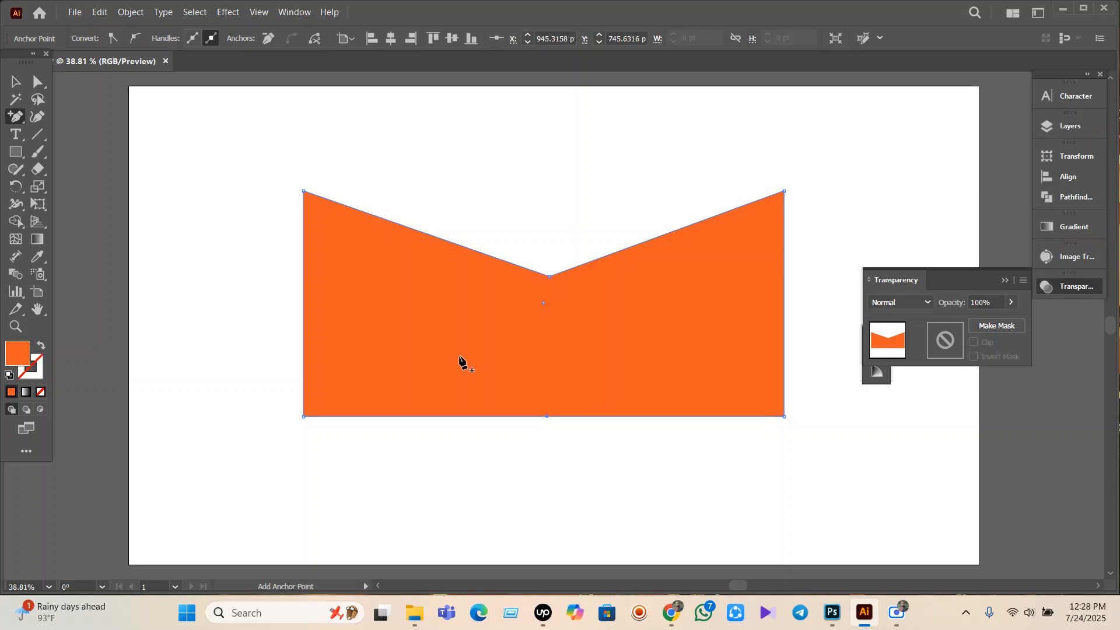
pyautogui.click(37, 81)
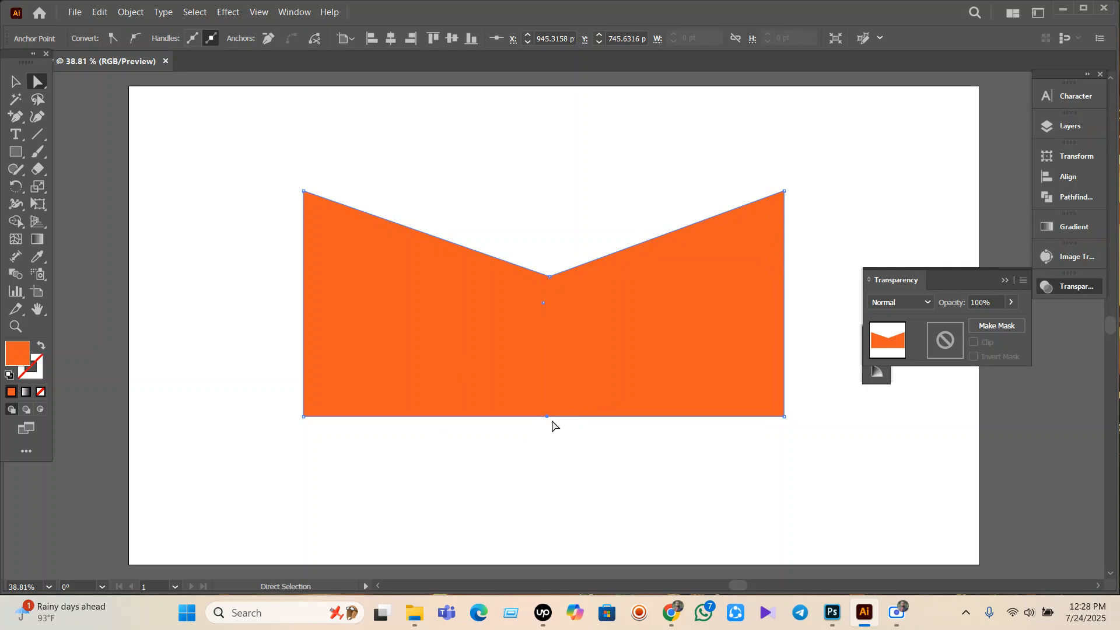
pyautogui.moveTo(547, 417); pyautogui.dragTo(543, 355)
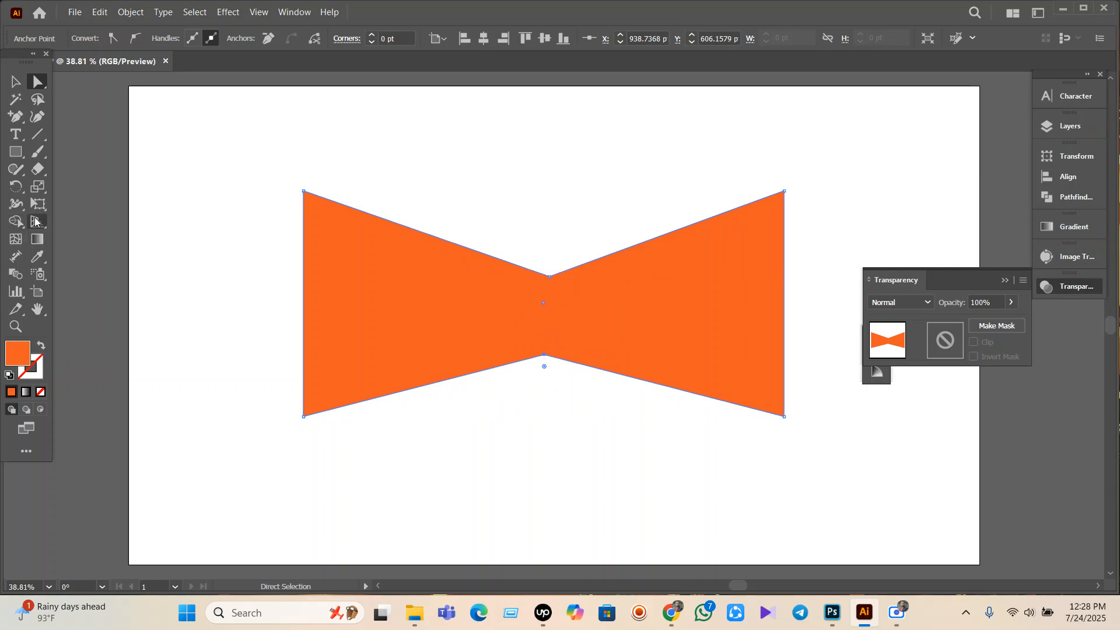
# - Remove the two middle anchor points of the bow-tie shape with the Delete Anchor Point tool
pyautogui.moveTo(15, 115); pyautogui.dragTo(67, 157)
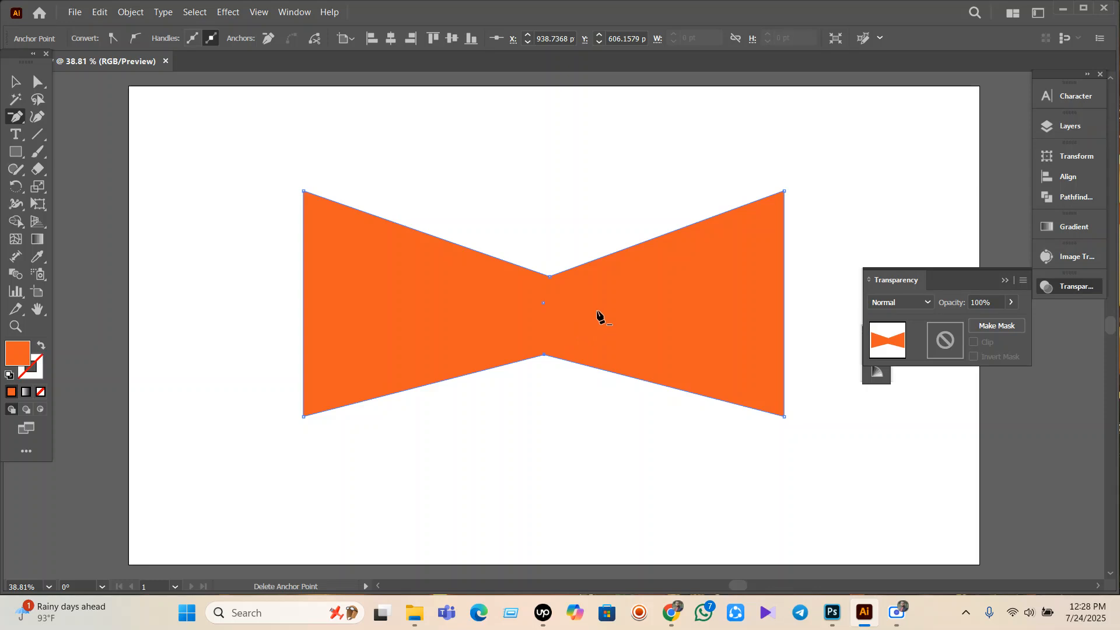
pyautogui.click(549, 277)
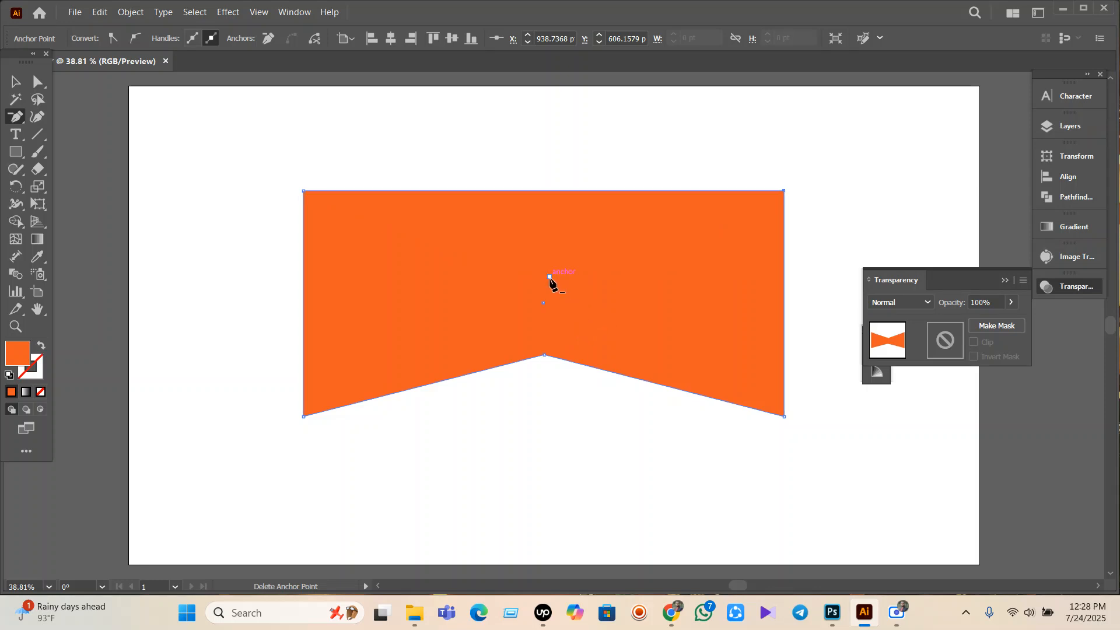
pyautogui.click(546, 353)
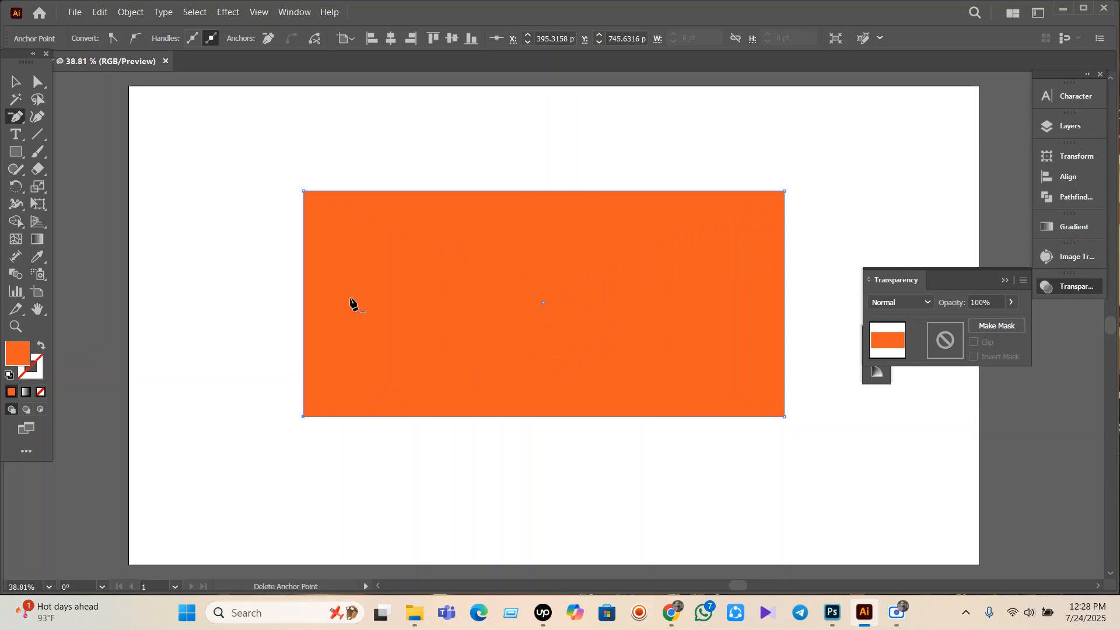
# - Try curving the rectangle's upper-left corner by pulling handles out with the Anchor Point tool, and undo the change
pyautogui.click(12, 115)
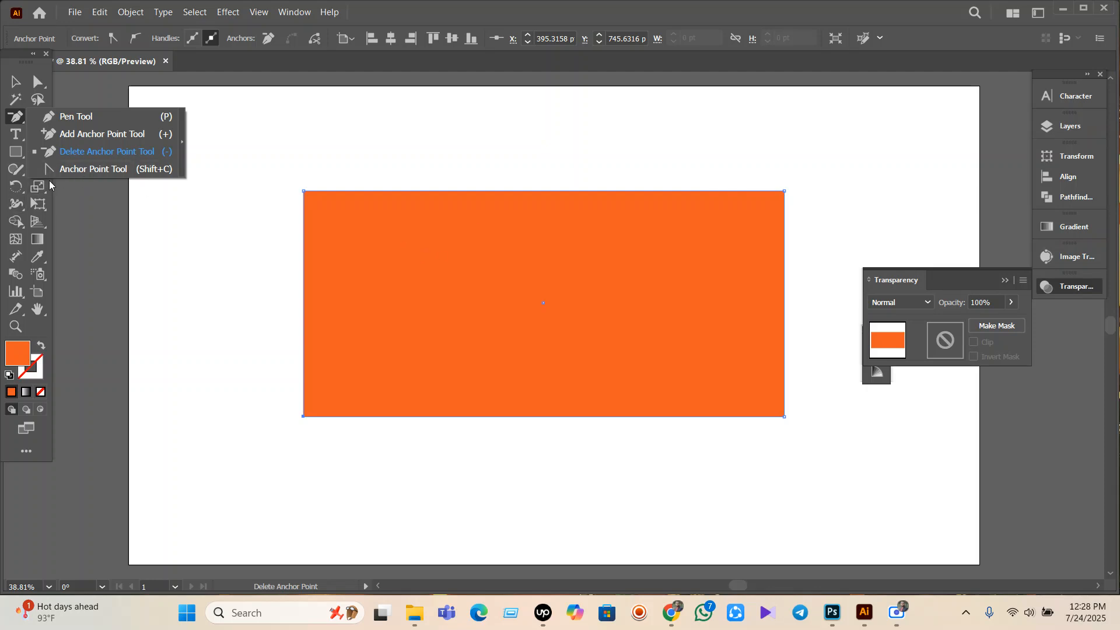
pyautogui.click(87, 170)
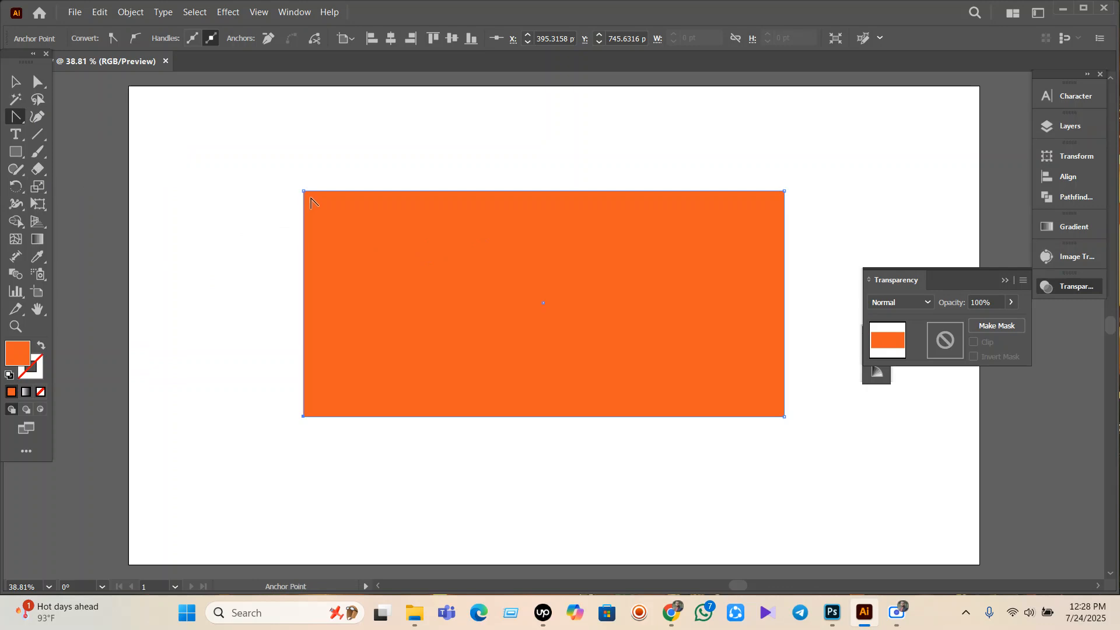
pyautogui.moveTo(303, 191); pyautogui.dragTo(151, 70)
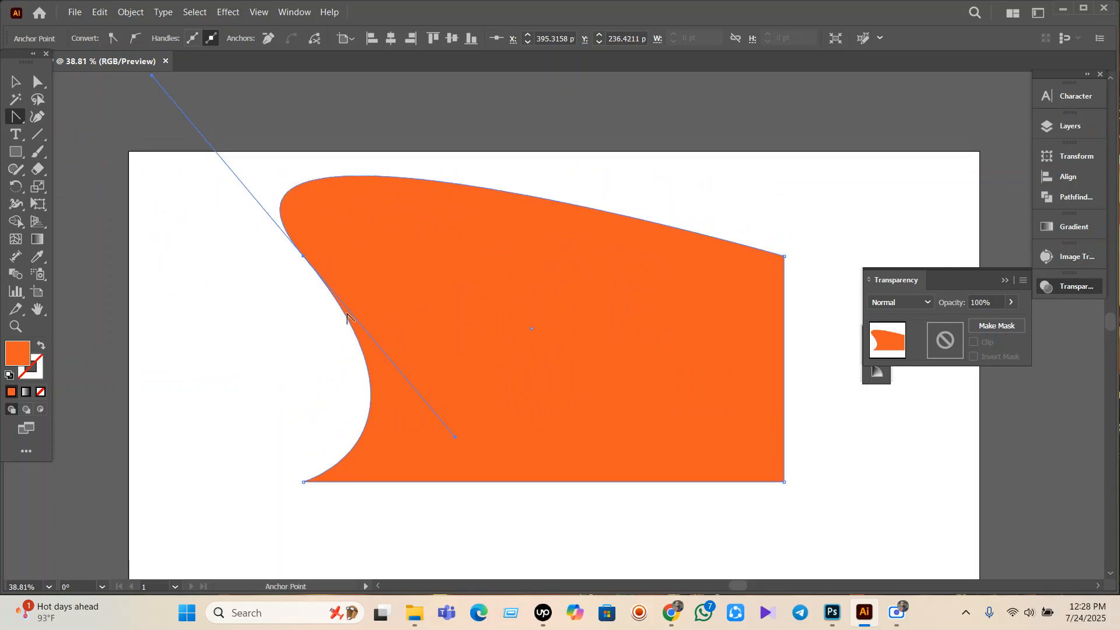
pyautogui.hotkey('ctrl', 'z')
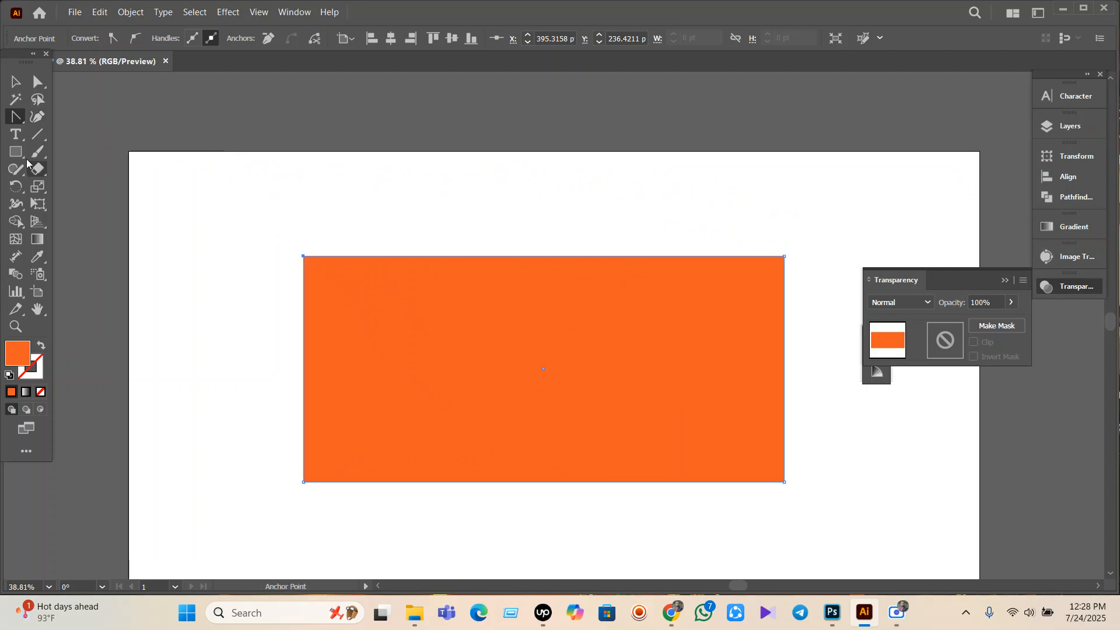
# - Add an anchor point on the rectangle's top edge and pull its handles out with the Anchor Point tool to form a wave
pyautogui.moveTo(16, 116); pyautogui.dragTo(76, 170)
pyautogui.click(513, 256)
pyautogui.click(76, 169)
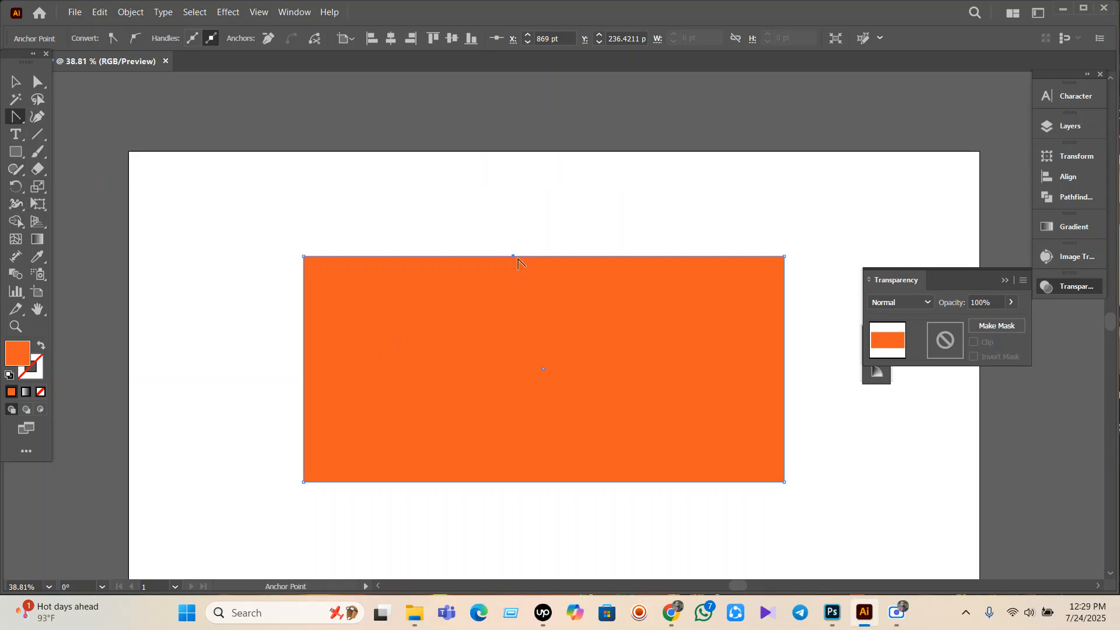
pyautogui.moveTo(513, 258); pyautogui.dragTo(687, 197)
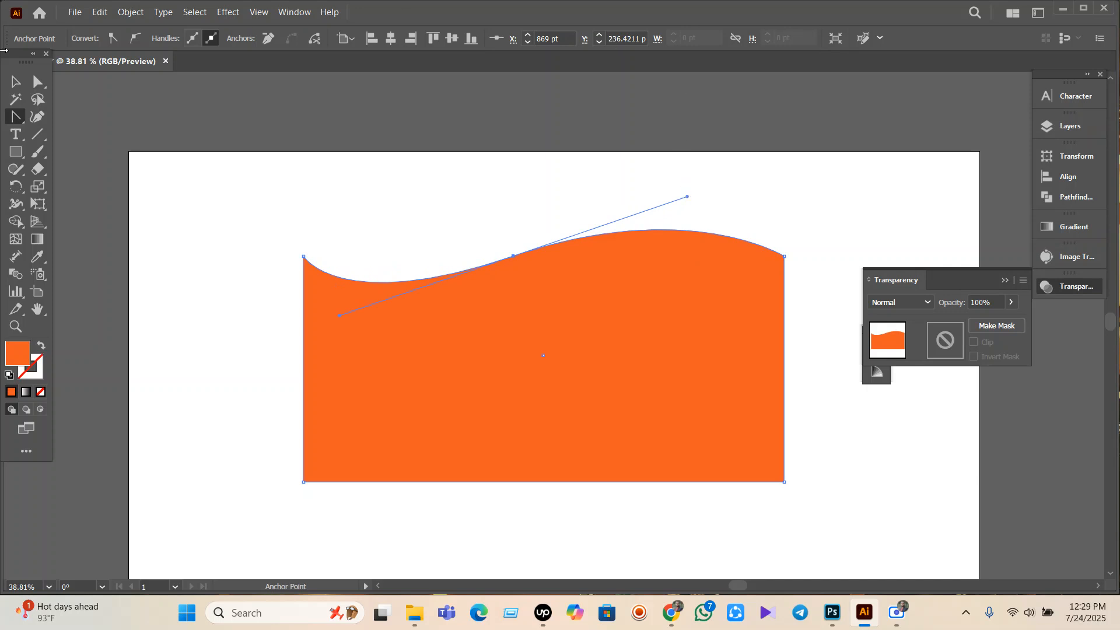
# - Delete the orange wavy shape from the artboard
pyautogui.click(15, 81)
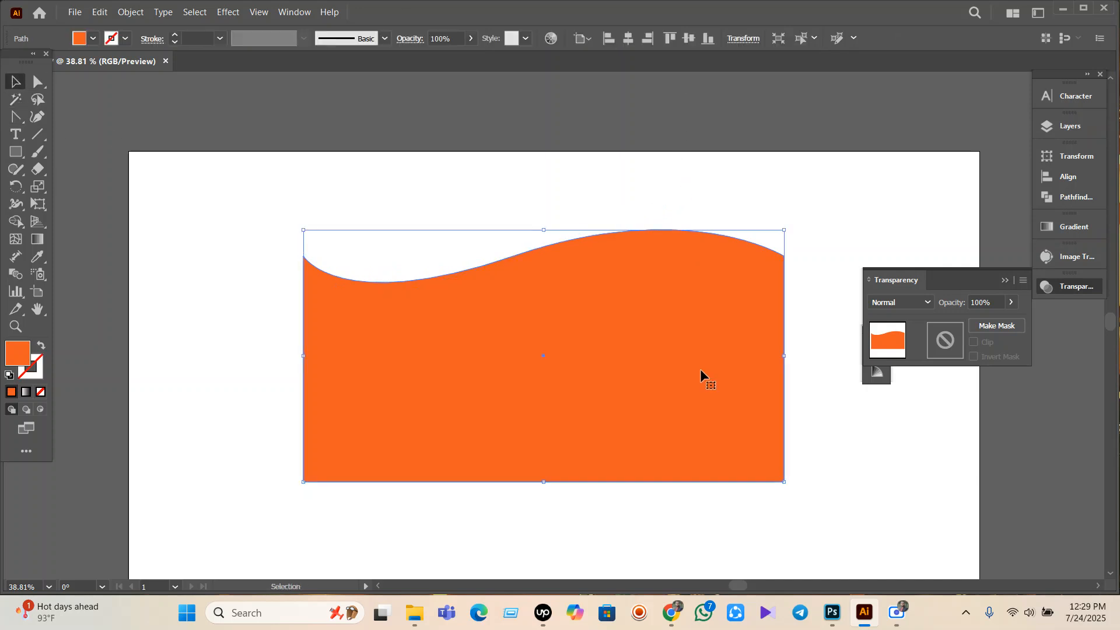
pyautogui.press('Delete')
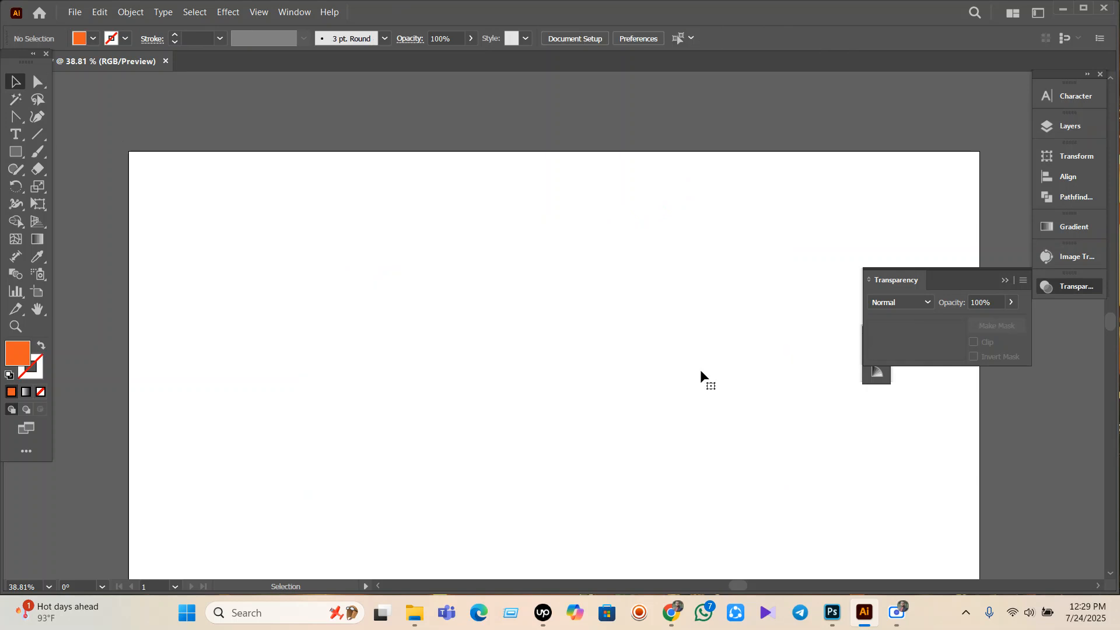
# - Draw a closed, rounded four-point orange shape on the artboard with the Curvature tool
pyautogui.click(40, 116)
pyautogui.click(374, 209)
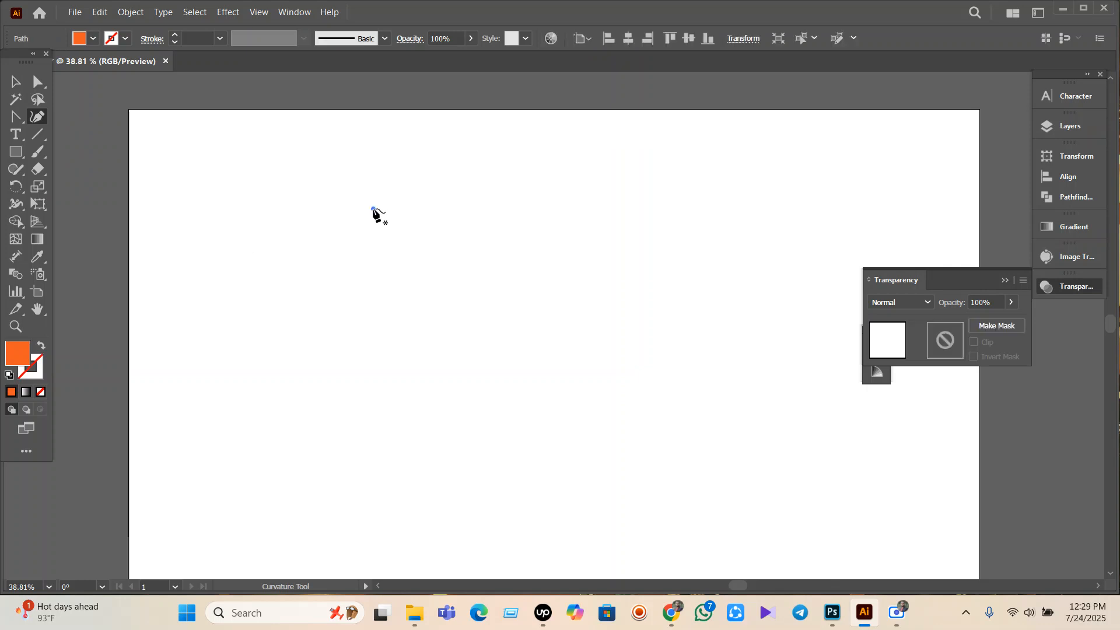
pyautogui.click(654, 221)
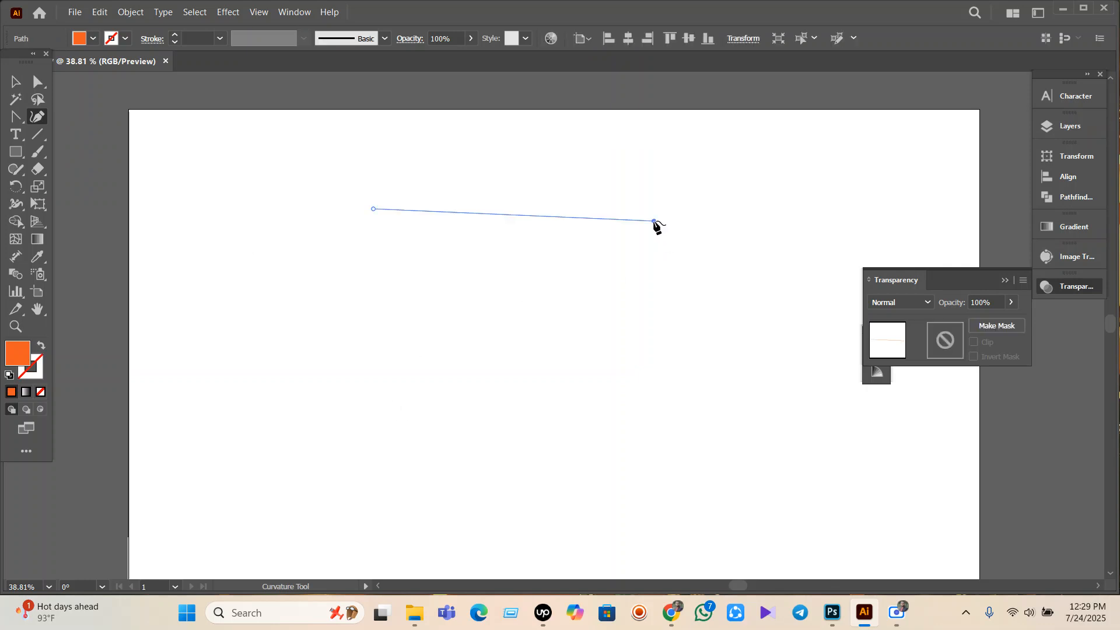
pyautogui.click(637, 475)
pyautogui.click(254, 390)
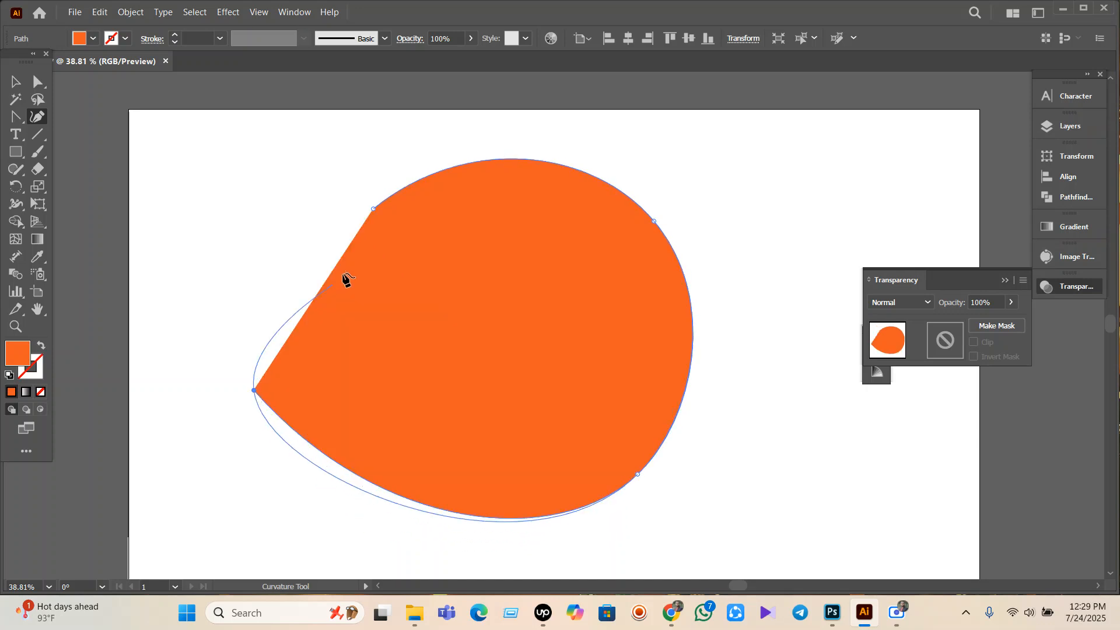
pyautogui.click(374, 209)
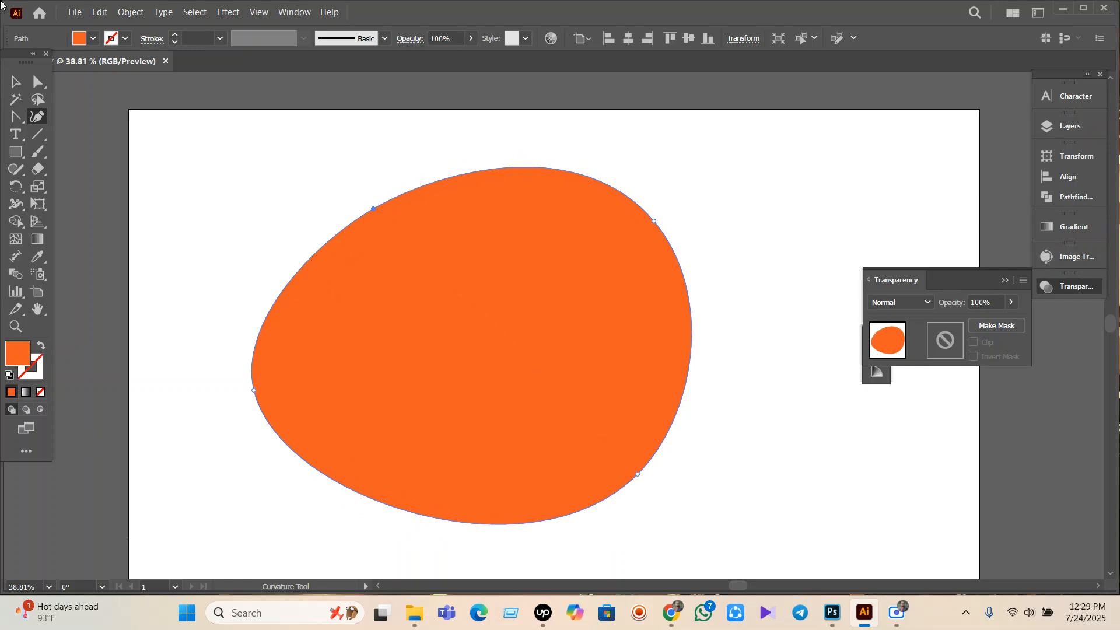
# - Move the rounded orange shape across the artboard and delete it
pyautogui.click(15, 81)
pyautogui.moveTo(482, 370); pyautogui.dragTo(579, 380)
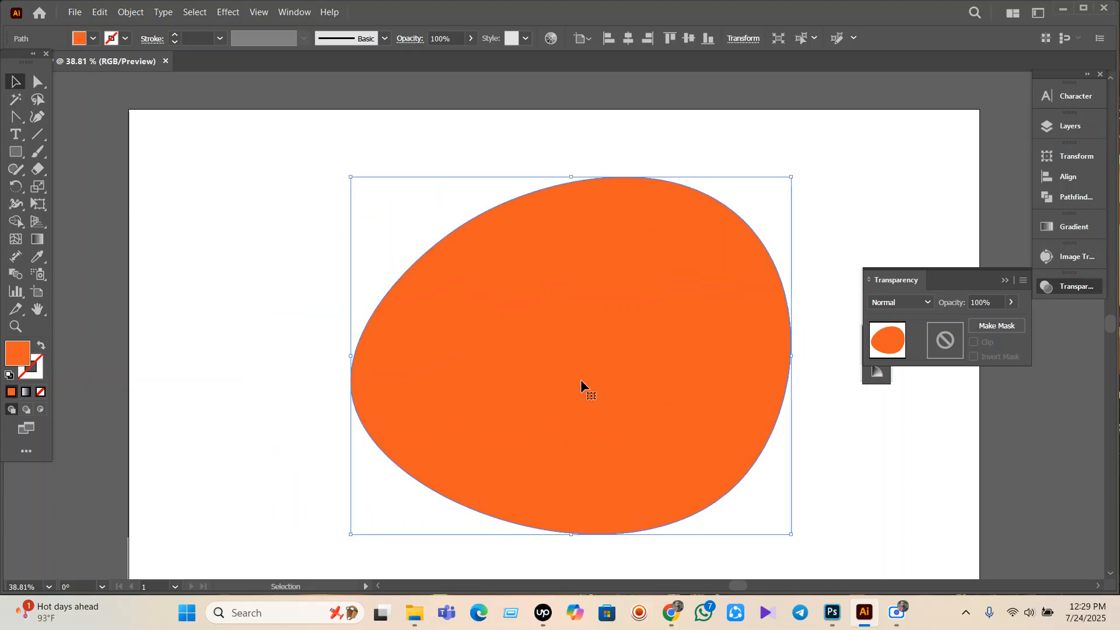
pyautogui.press('Delete')
# - Switch to Chrome and search Google for "twitter logo" in a new tab
pyautogui.moveTo(664, 593)
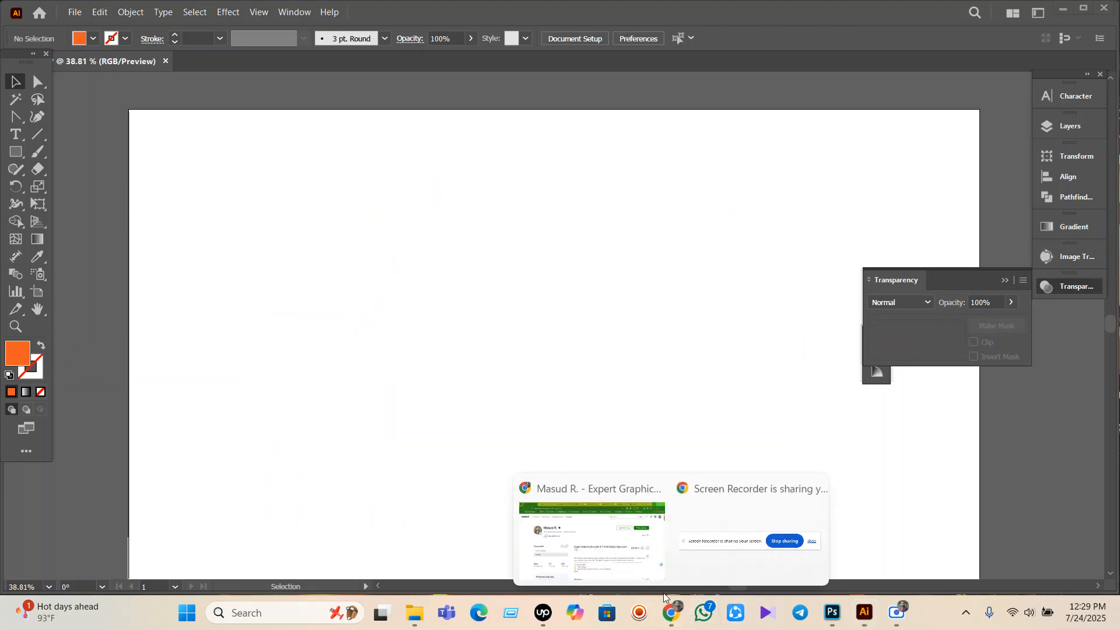
pyautogui.click(591, 539)
pyautogui.click(971, 15)
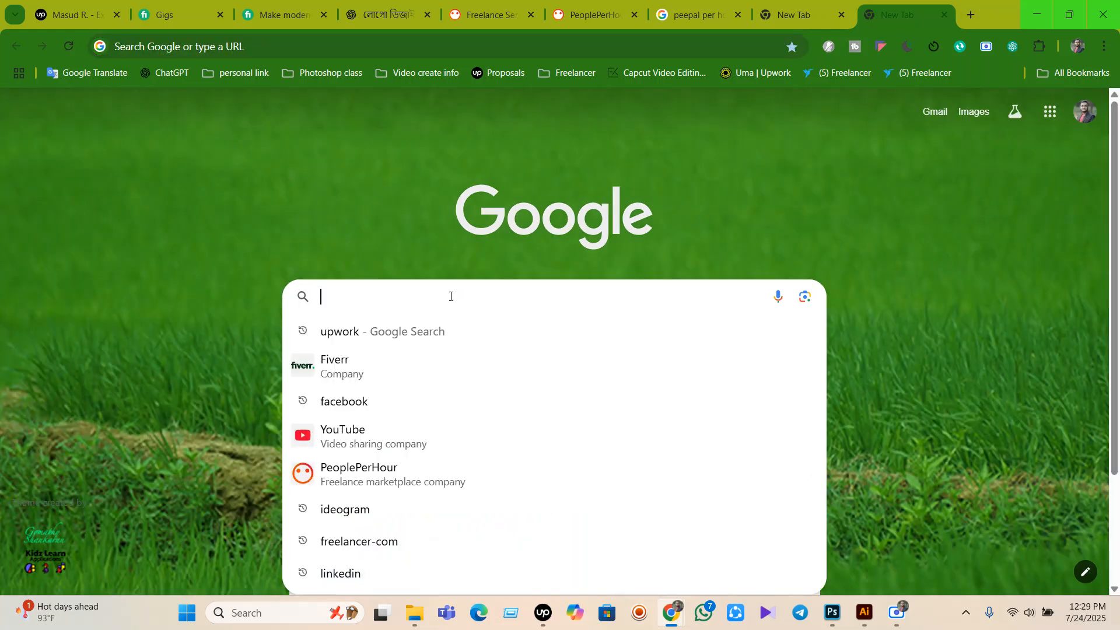
pyautogui.write('twi')
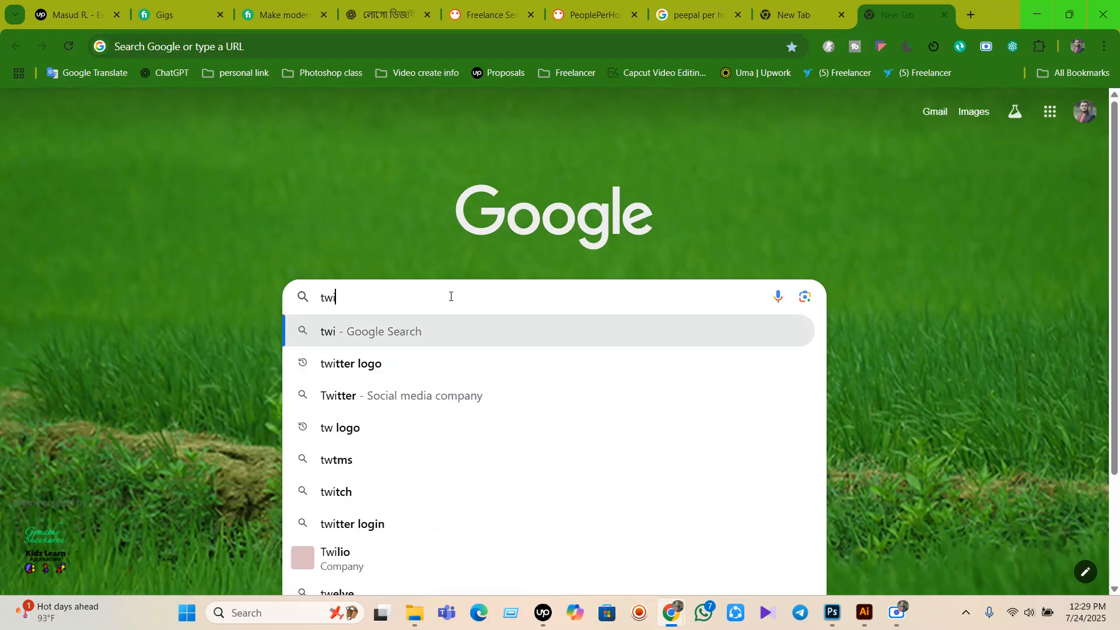
pyautogui.write('tter logo')
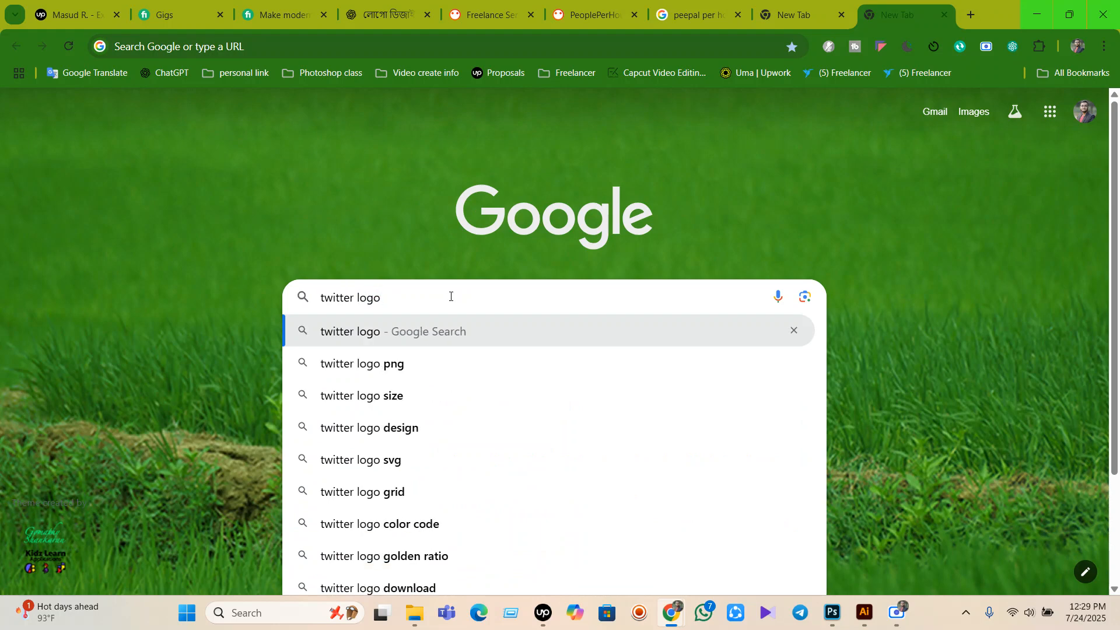
pyautogui.click(389, 392)
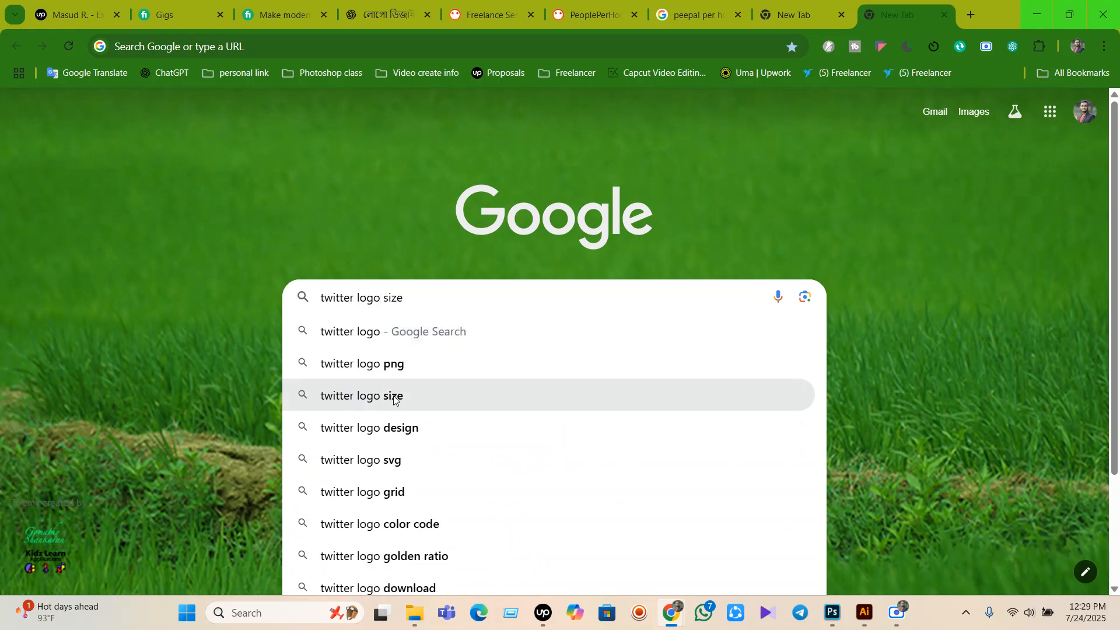
pyautogui.click(391, 328)
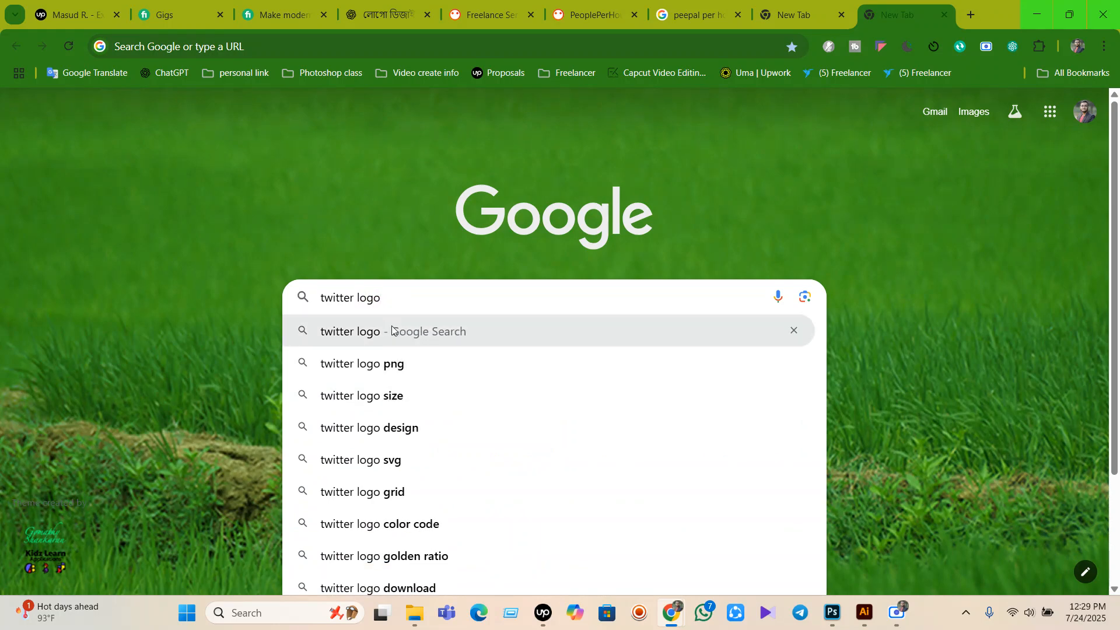
# - Copy the blue Twitter bird image from the Wikimedia Commons result
pyautogui.scroll(-5, 373, 361)
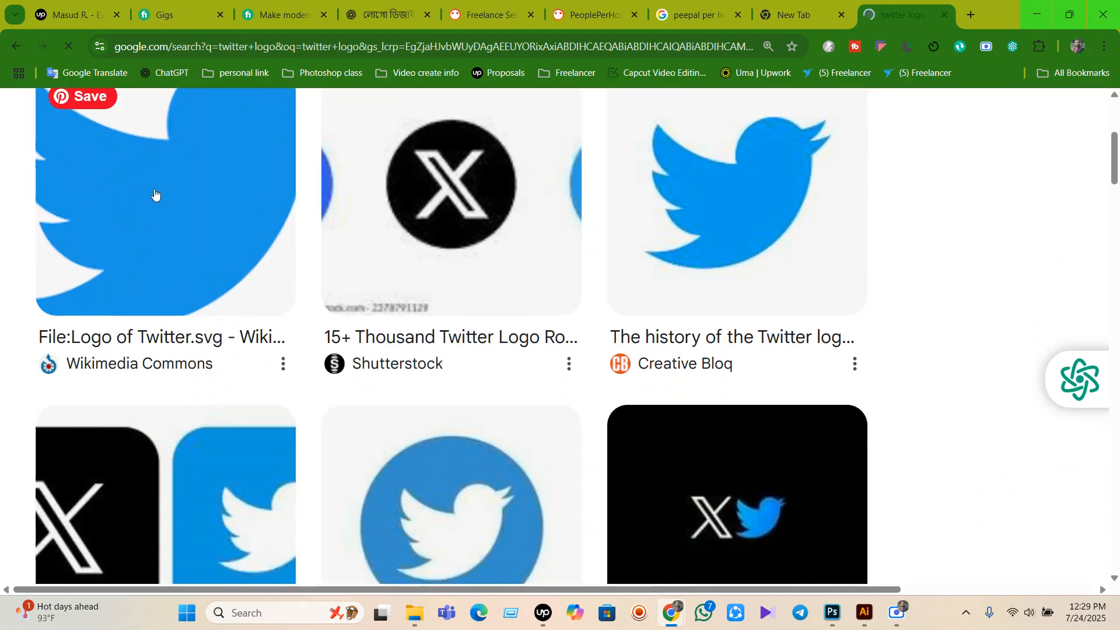
pyautogui.rightClick(155, 194)
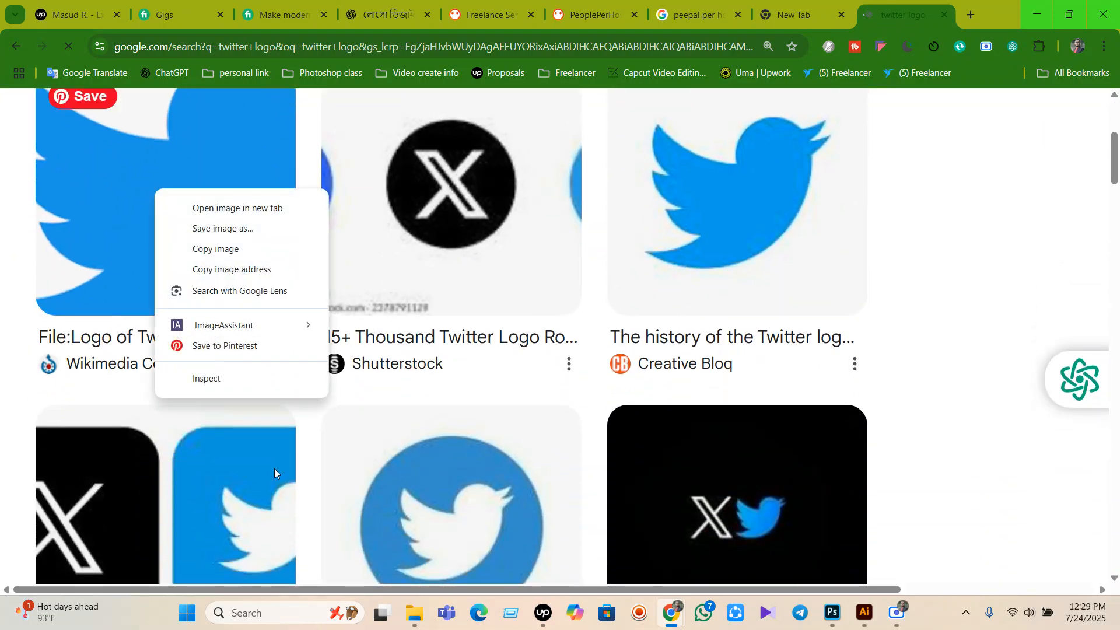
pyautogui.click(227, 245)
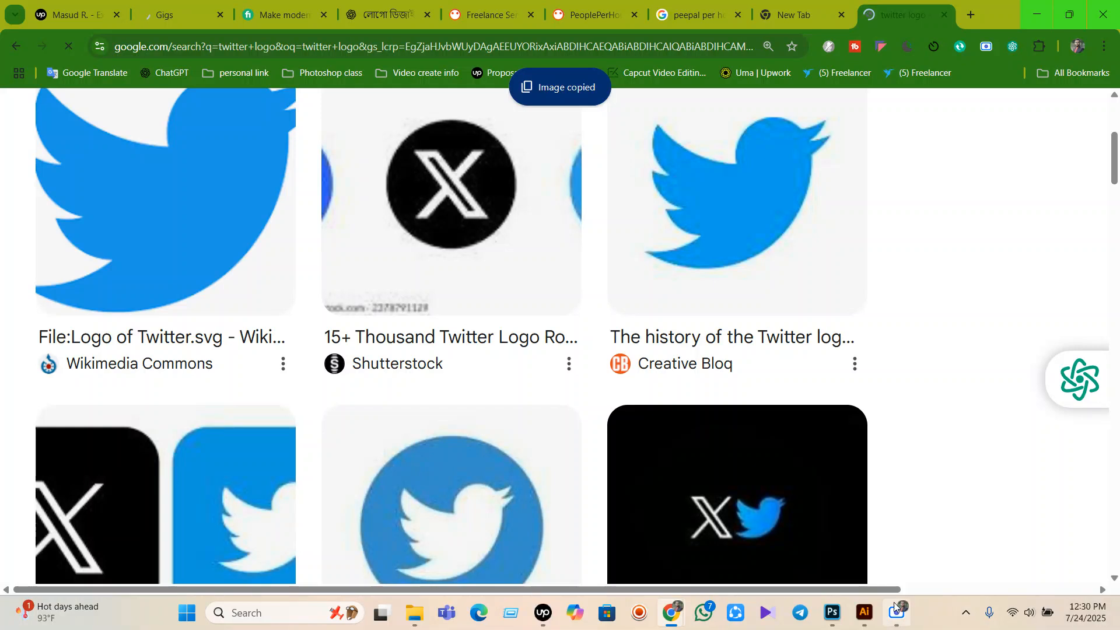
# - Switch to Illustrator, try placing the copied Wikimedia Commons bird image on the artboard, and delete it
pyautogui.click(865, 613)
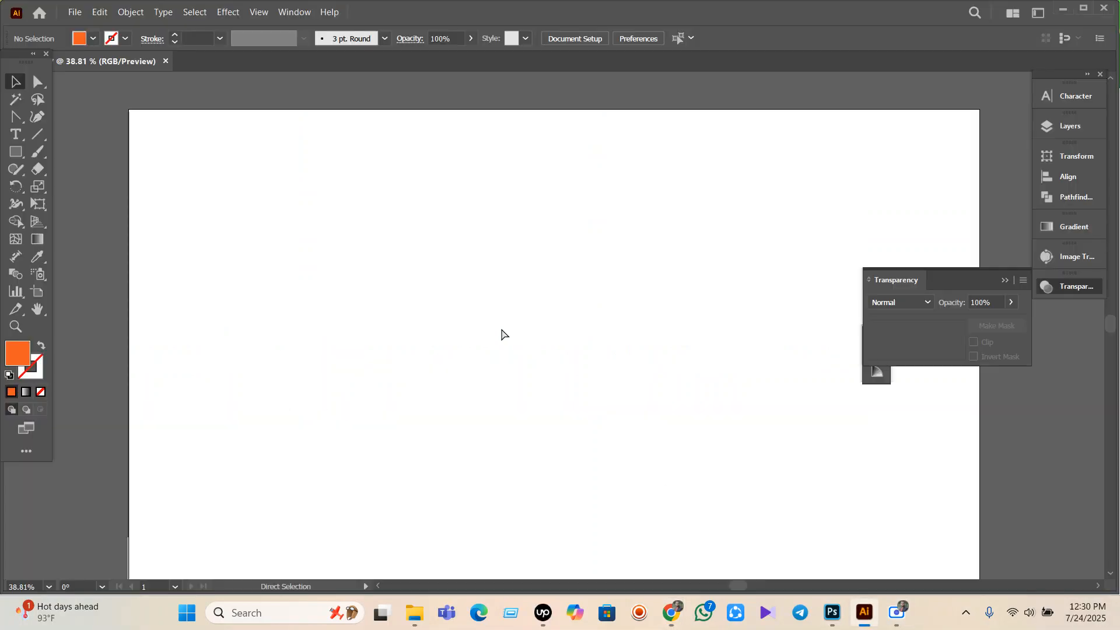
pyautogui.hotkey('ctrl', 'v')
pyautogui.moveTo(580, 354); pyautogui.dragTo(405, 252)
pyautogui.click(482, 337)
pyautogui.click(425, 234)
pyautogui.moveTo(470, 274); pyautogui.dragTo(610, 393)
pyautogui.press('Delete')
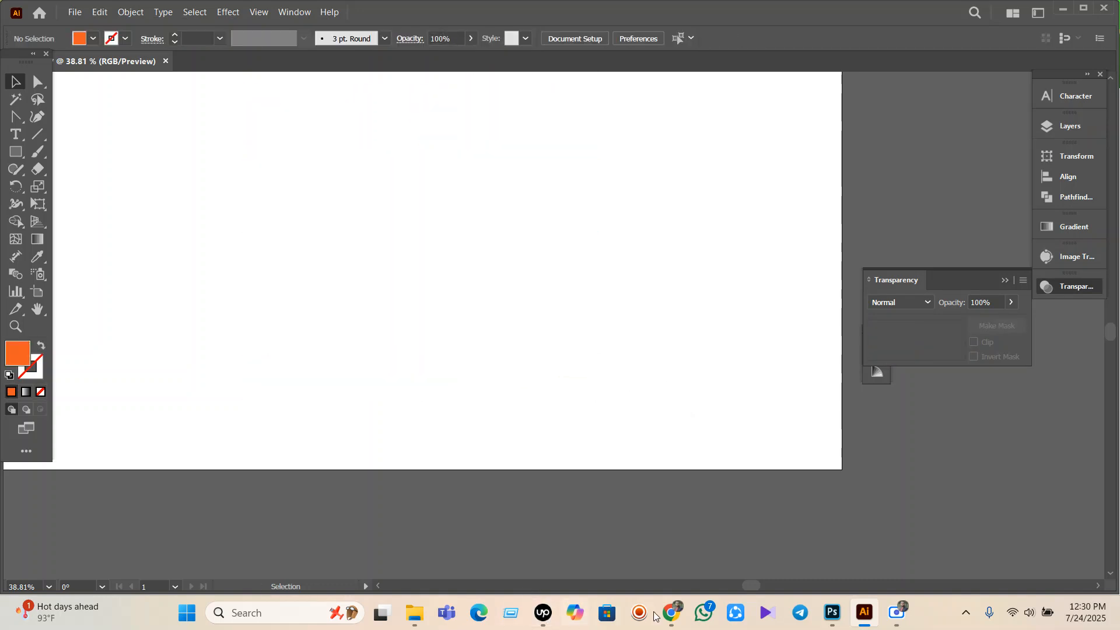
# - Switch back to Chrome and copy the complete blue Twitter bird image from the Creative Bloq result
pyautogui.moveTo(672, 612)
pyautogui.click(636, 555)
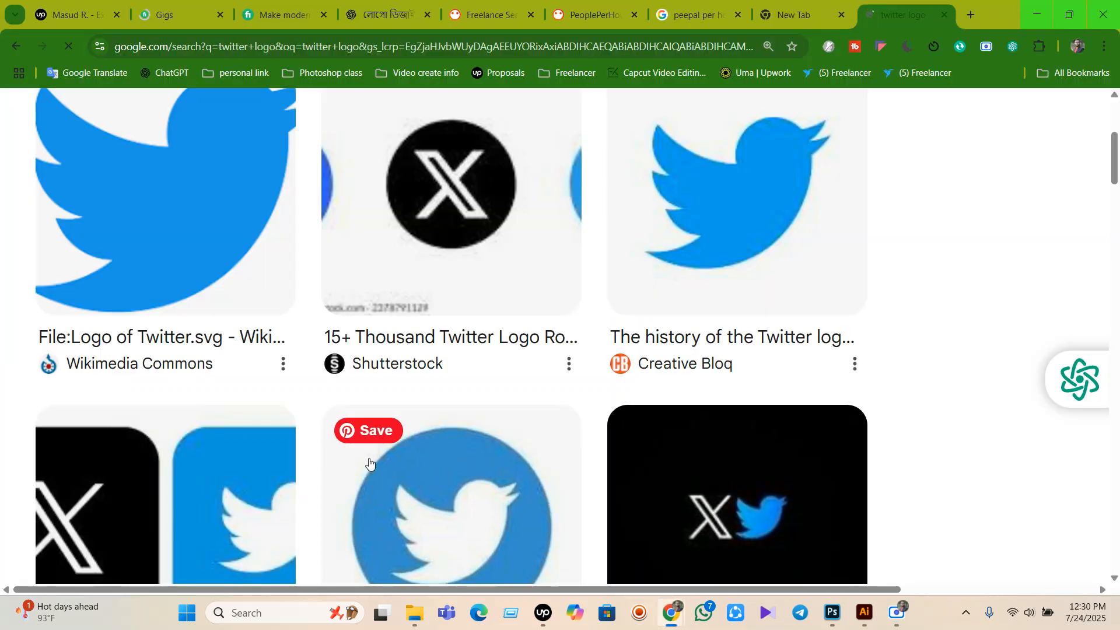
pyautogui.scroll(3, 758, 309)
pyautogui.rightClick(764, 288)
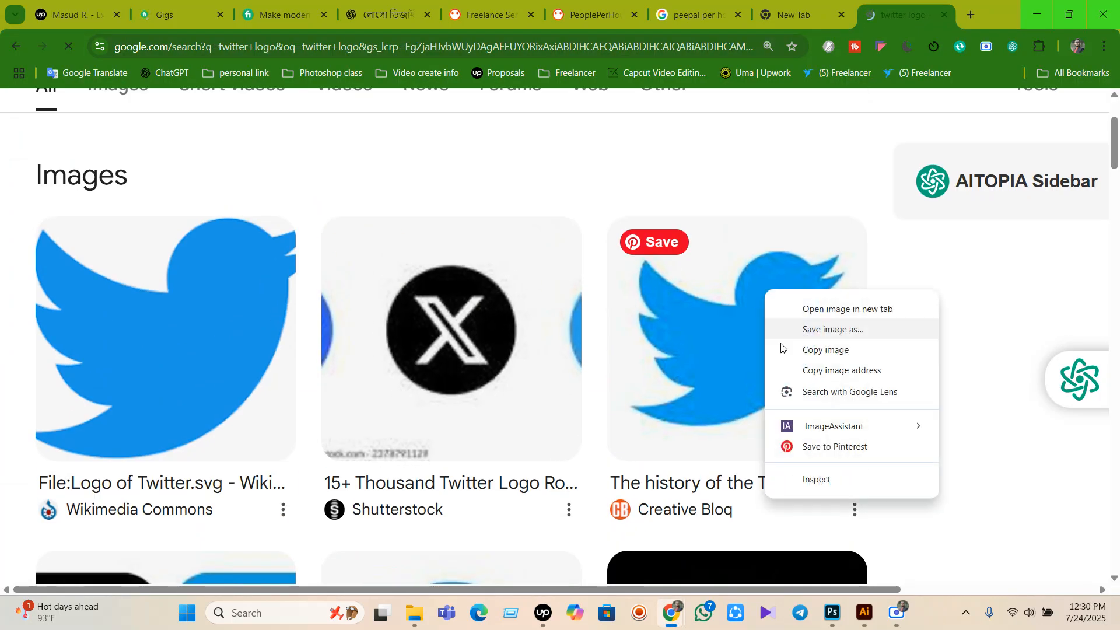
pyautogui.click(828, 351)
# - Paste the bird image into Illustrator, enlarge it to nearly the artboard's height, and position it within the artboard
pyautogui.moveTo(865, 612)
pyautogui.click(876, 583)
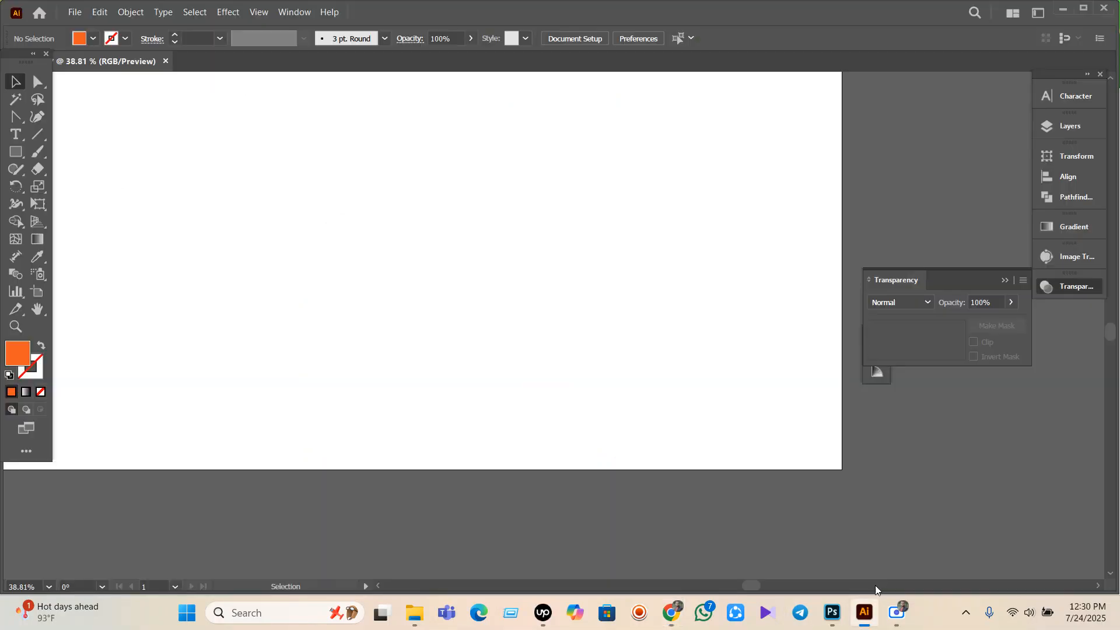
pyautogui.hotkey('ctrl', 'v')
pyautogui.scroll(-2, 529, 341)
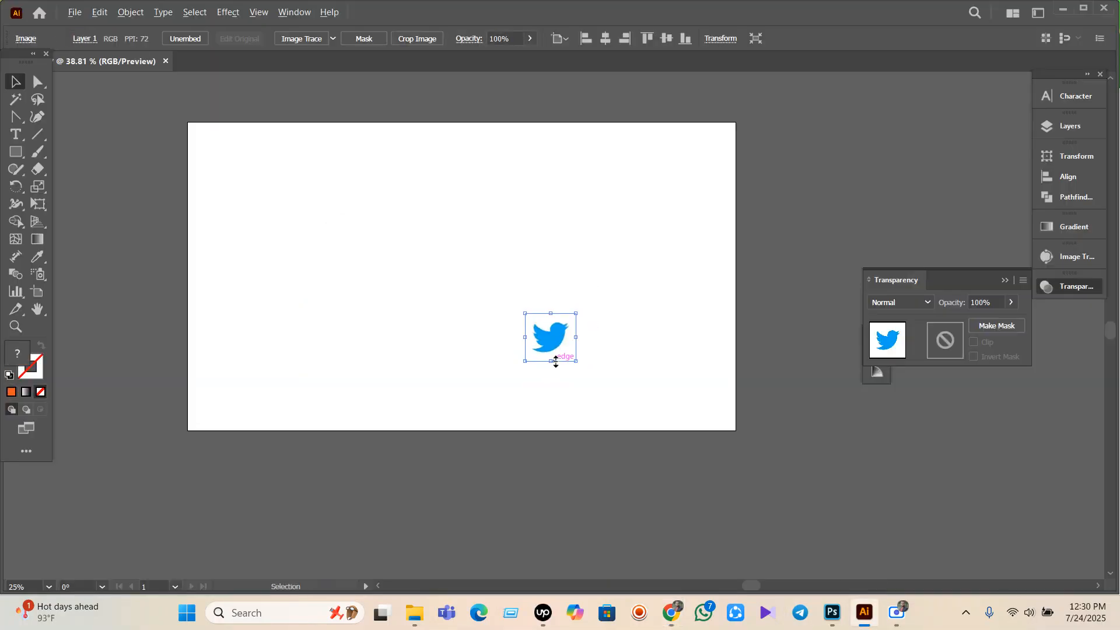
pyautogui.moveTo(529, 342); pyautogui.dragTo(583, 393)
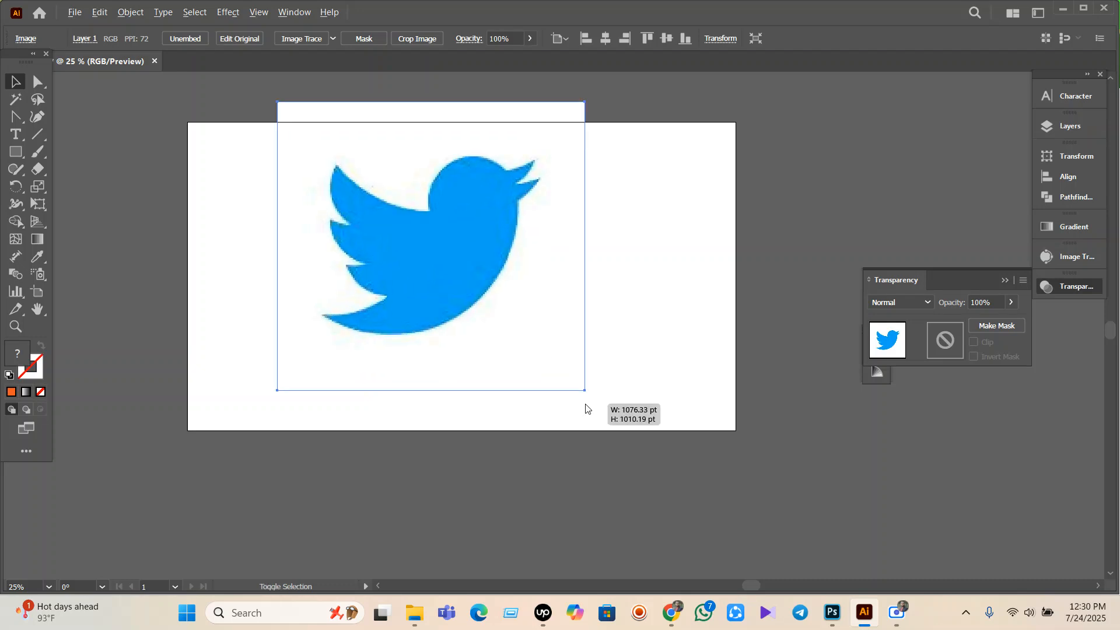
pyautogui.moveTo(481, 288); pyautogui.dragTo(508, 320)
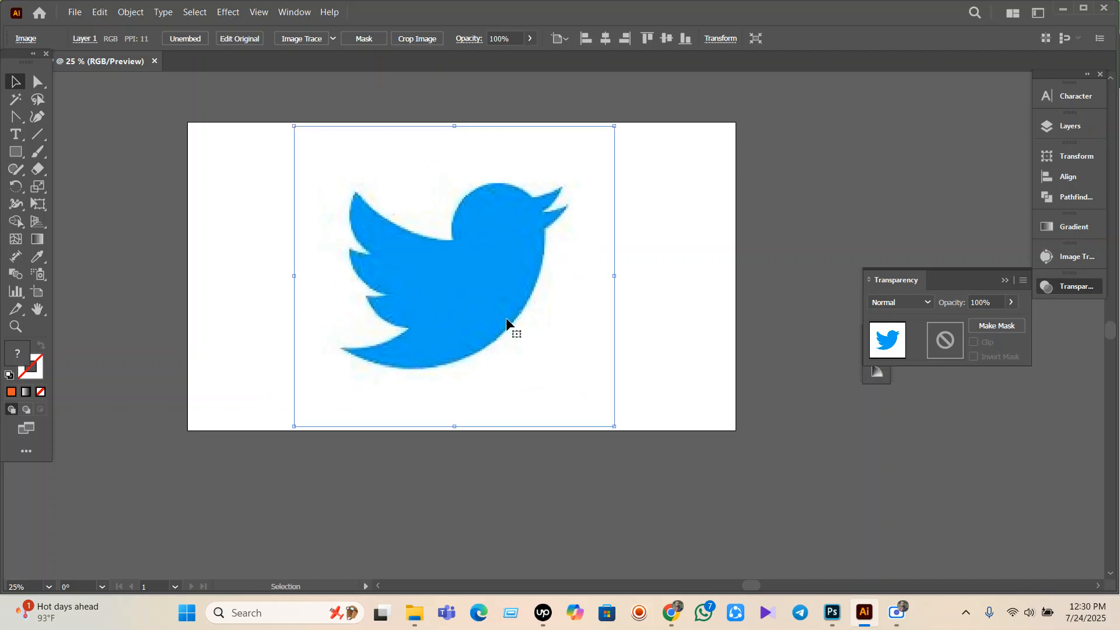
# - Lock the selected Twitter bird image in place
pyautogui.click(130, 12)
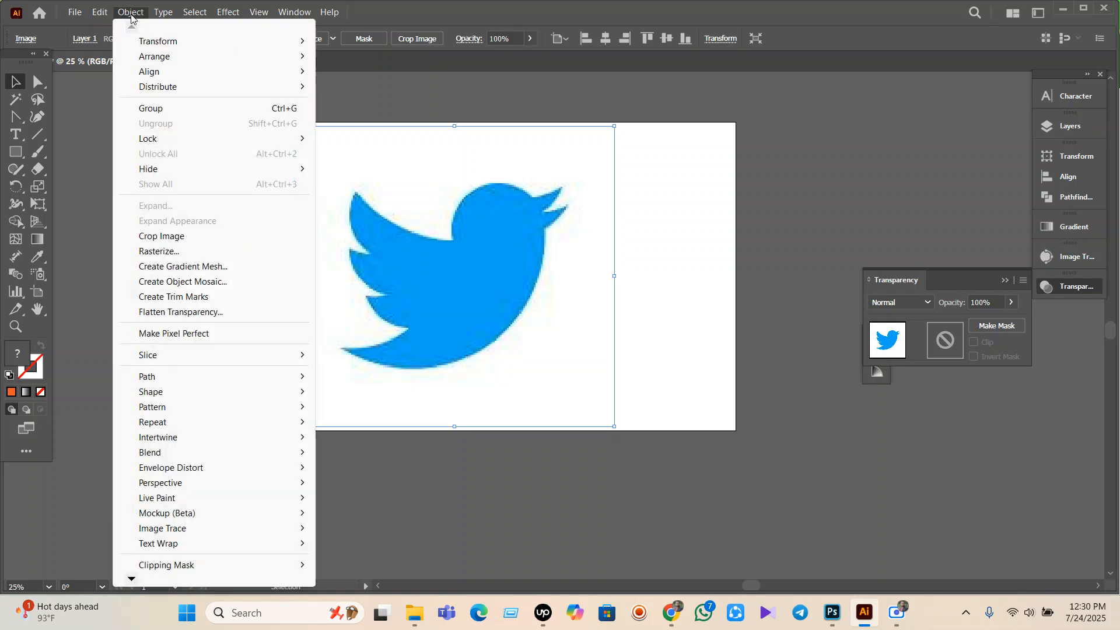
pyautogui.moveTo(165, 141)
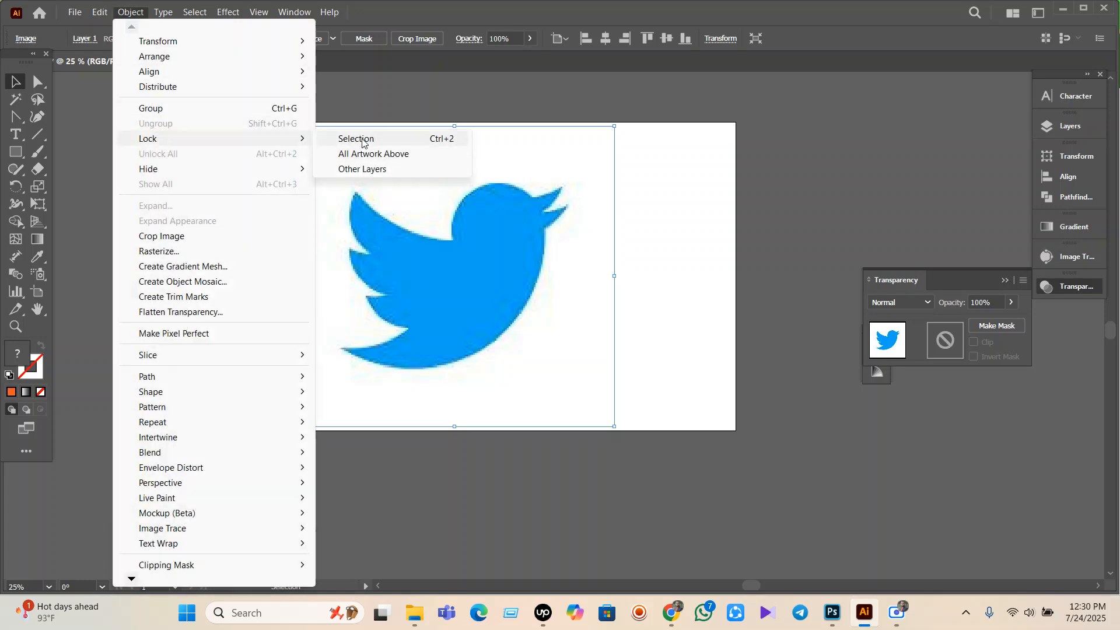
pyautogui.click(353, 139)
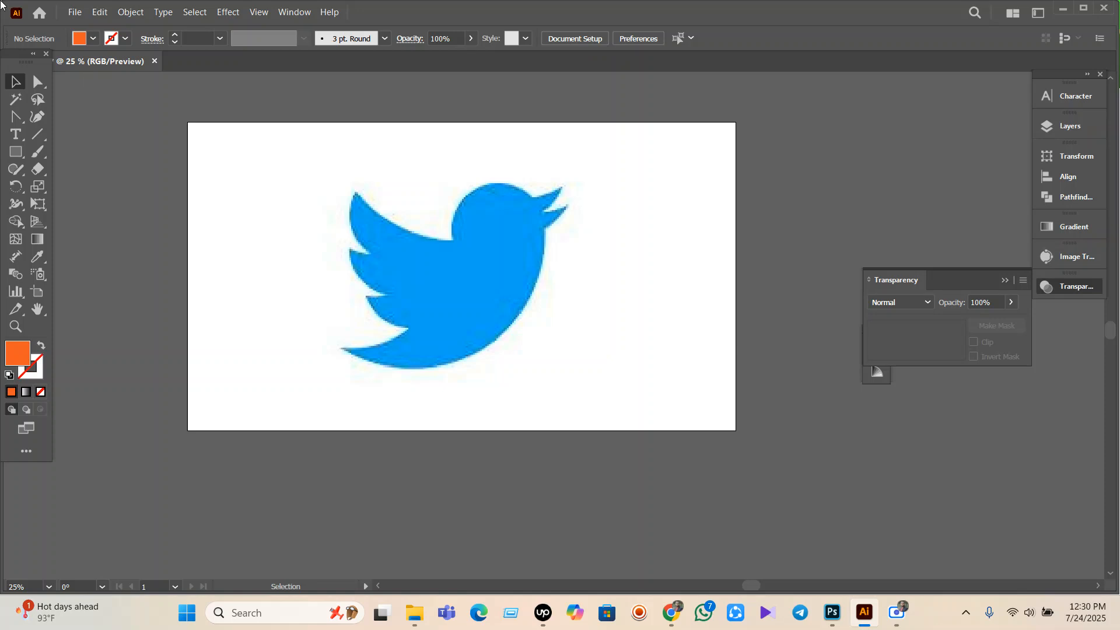
# - With no fill and an orange stroke, start a Curvature tool outline with corner points from the bird's neck past the beak to the lower belly
pyautogui.click(37, 119)
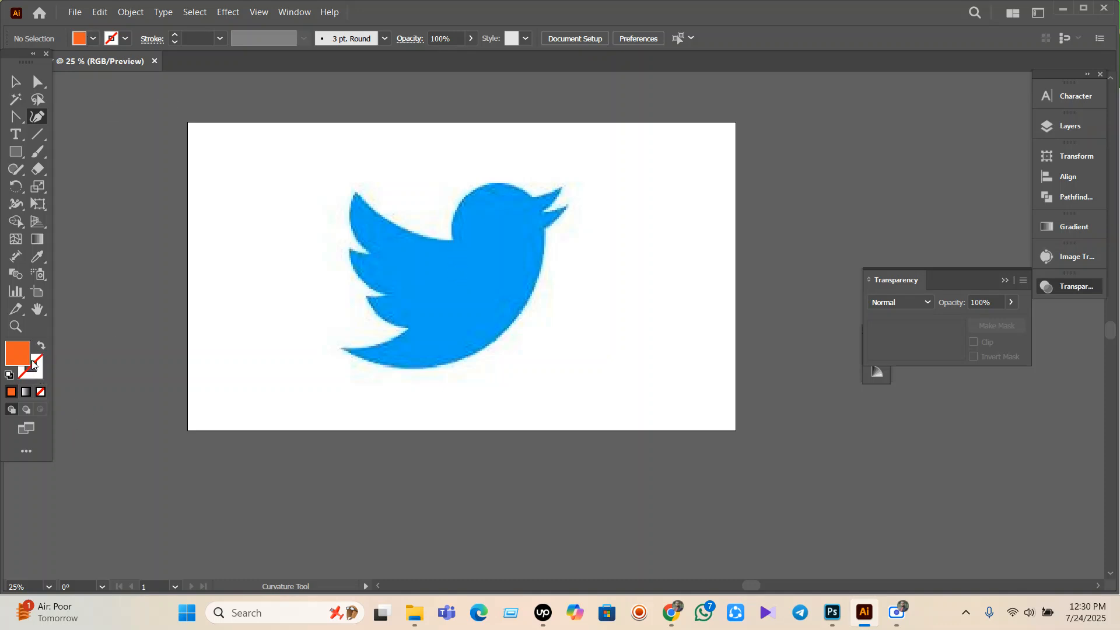
pyautogui.click(45, 346)
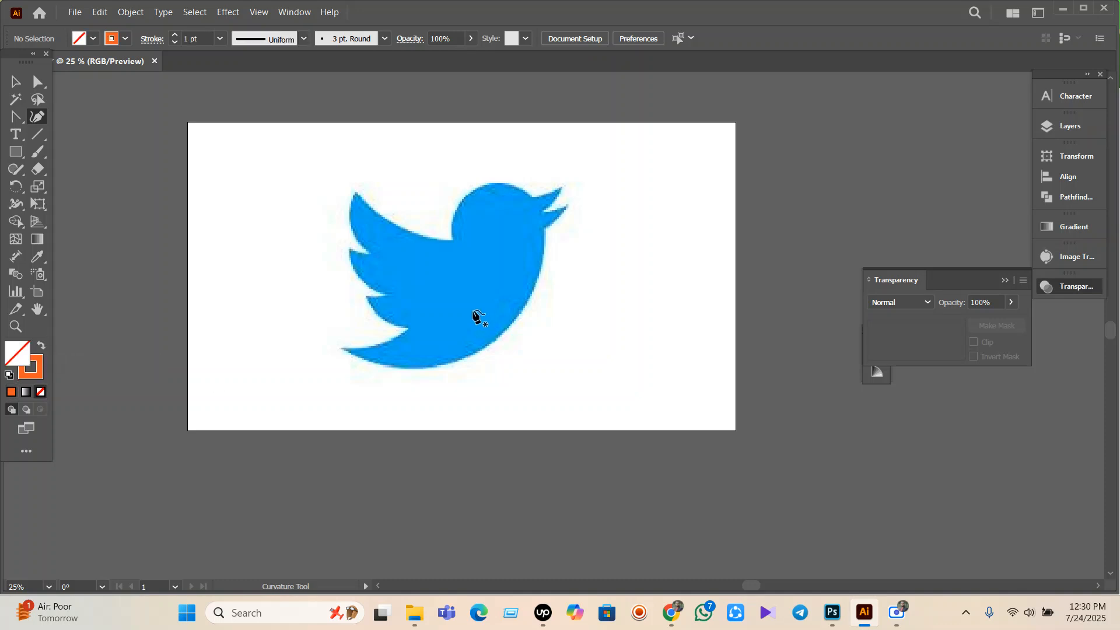
pyautogui.click(453, 238)
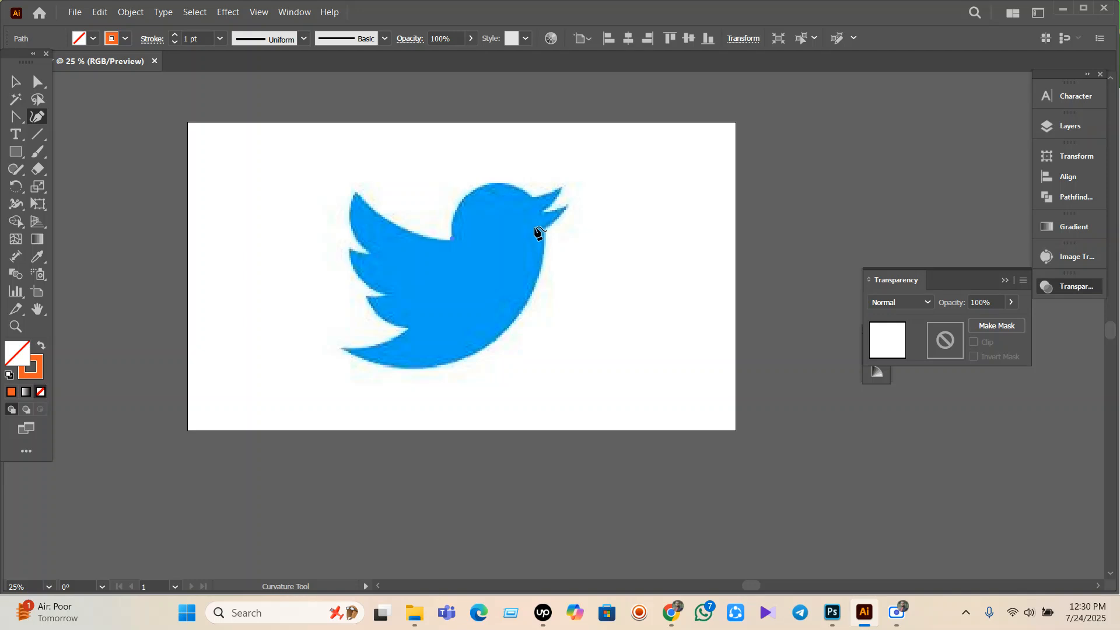
pyautogui.click(532, 196)
pyautogui.click(562, 186)
pyautogui.click(542, 211)
pyautogui.click(568, 205)
pyautogui.click(488, 347)
# - Continue the straight-segment outline through the tail and wing feather tips and notches, and close it at the neck
pyautogui.scroll(3, 342, 349)
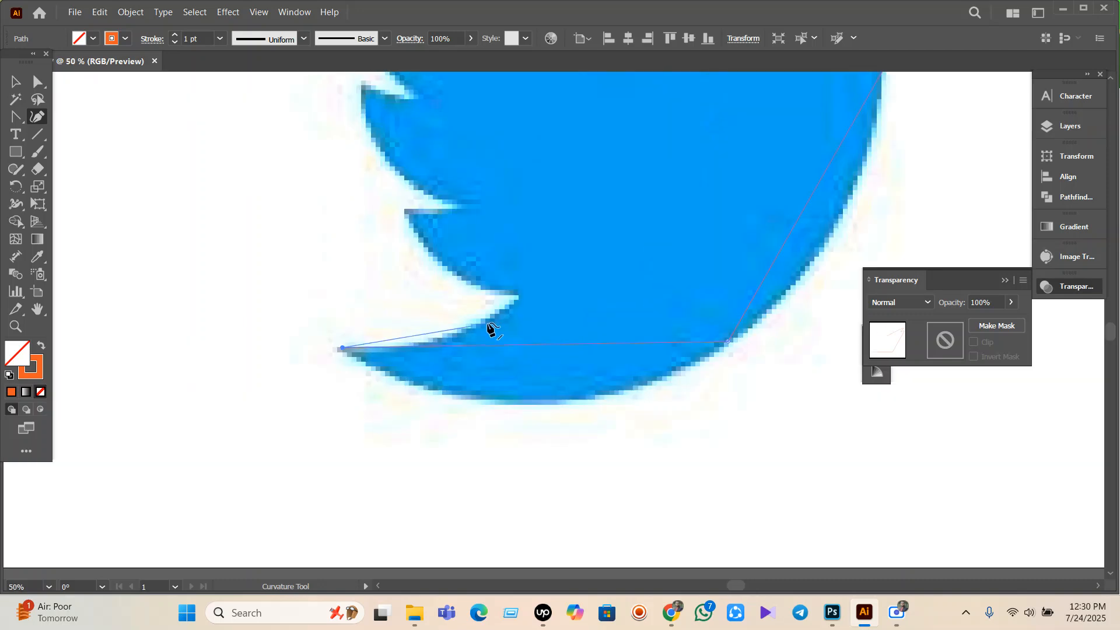
pyautogui.click(514, 299)
pyautogui.click(401, 214)
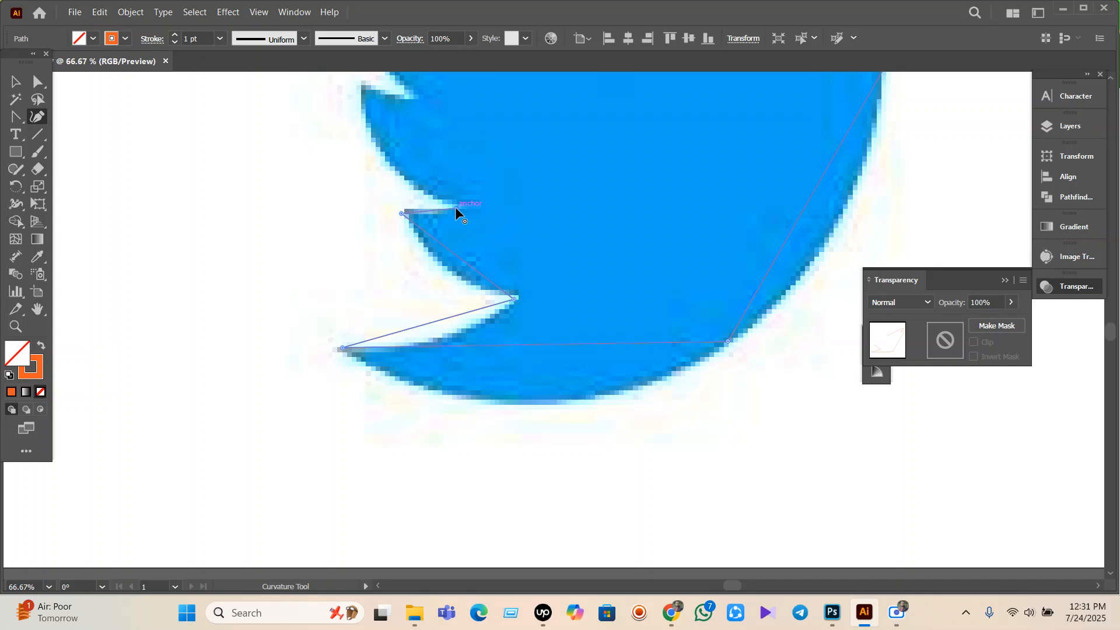
pyautogui.scroll(-1, 461, 216)
pyautogui.scroll(3, 431, 142)
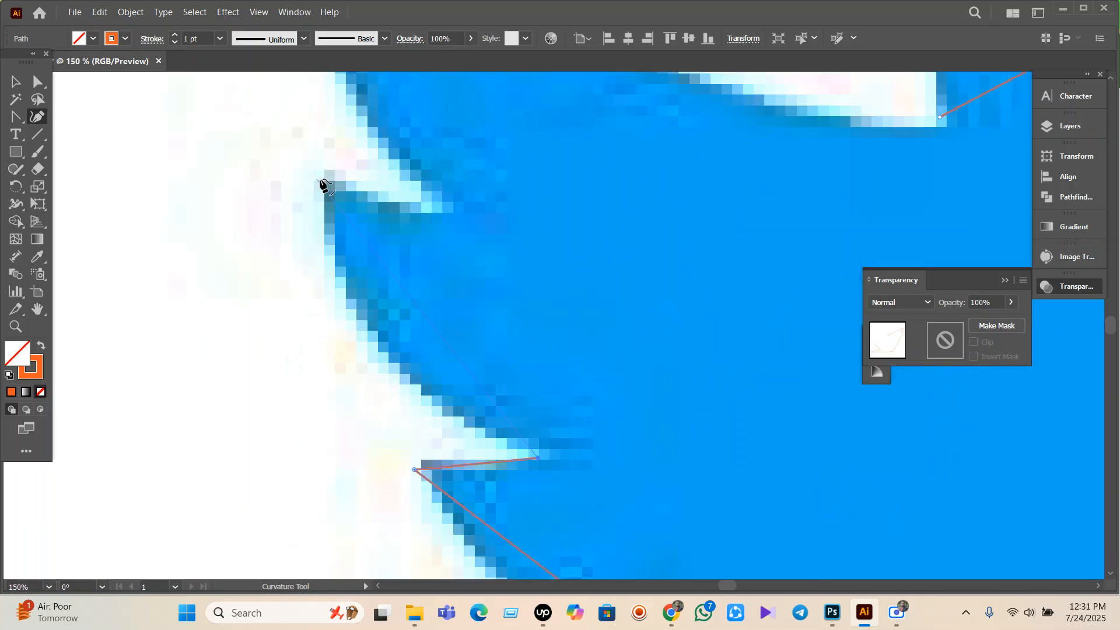
pyautogui.click(462, 207)
pyautogui.scroll(-3, 462, 209)
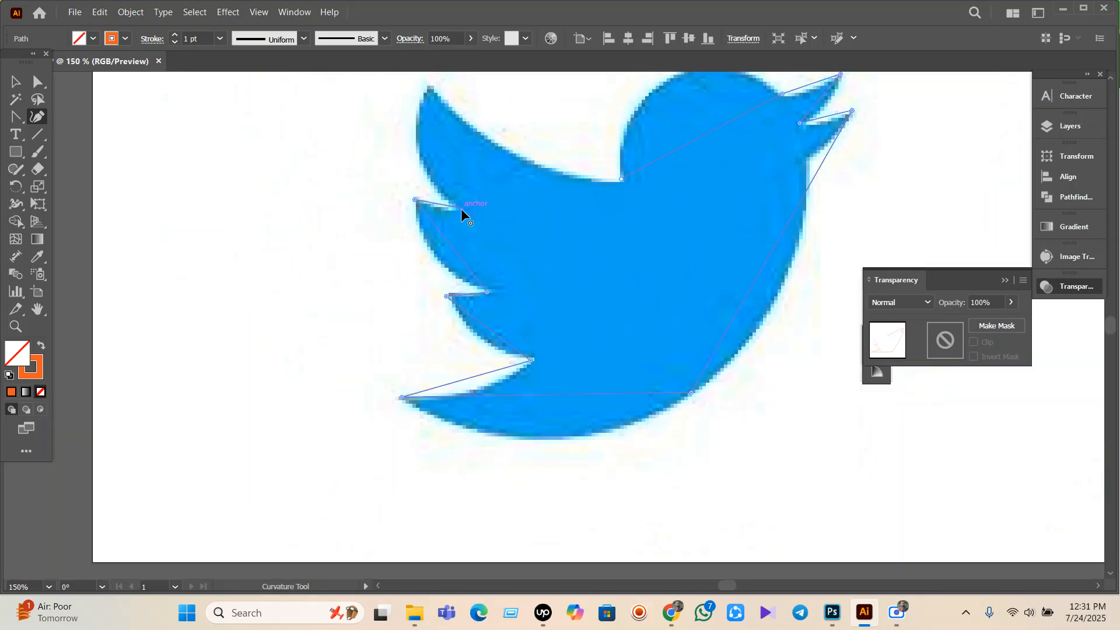
pyautogui.click(430, 89)
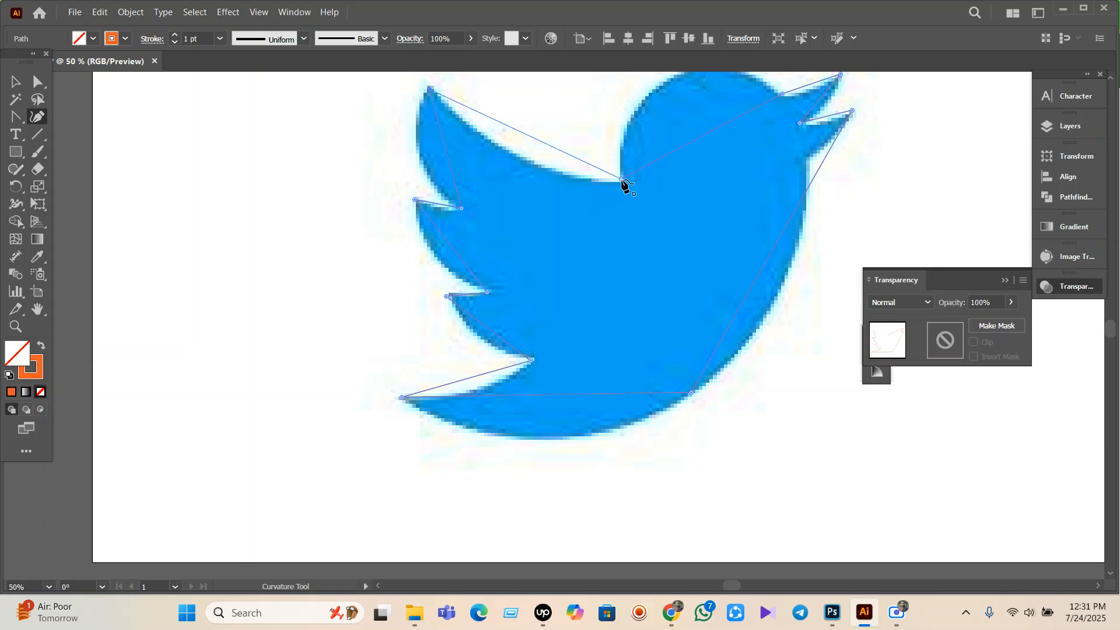
pyautogui.click(622, 179)
# - Bend the outline's wing, feather, tail and lower belly segments to follow the bird's curved edges
pyautogui.moveTo(530, 138); pyautogui.dragTo(517, 166)
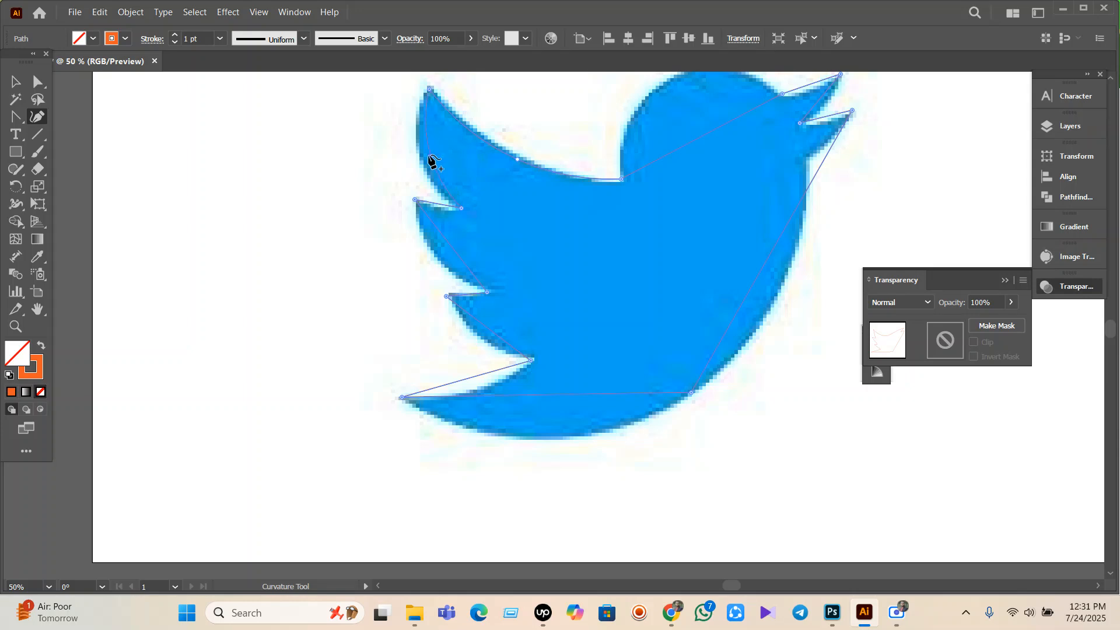
pyautogui.moveTo(441, 203); pyautogui.dragTo(430, 251)
pyautogui.click(467, 296)
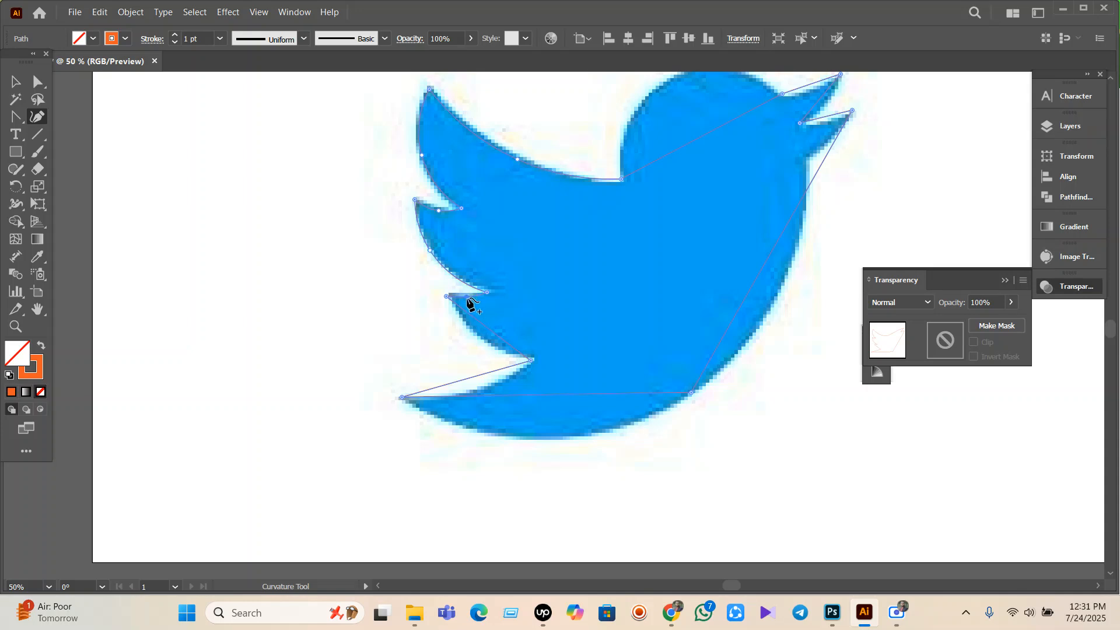
pyautogui.click(485, 341)
pyautogui.moveTo(482, 376); pyautogui.dragTo(527, 439)
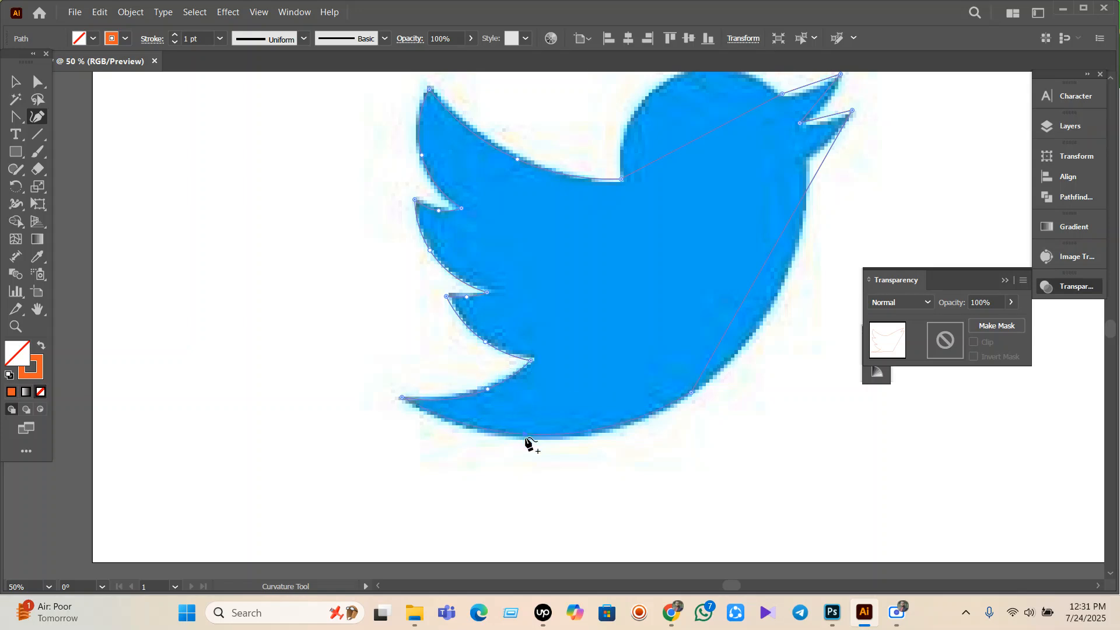
# - Add and adjust outline points along the bird's belly, chest and throat corner so the path follows the body up to the lower beak
pyautogui.click(793, 272)
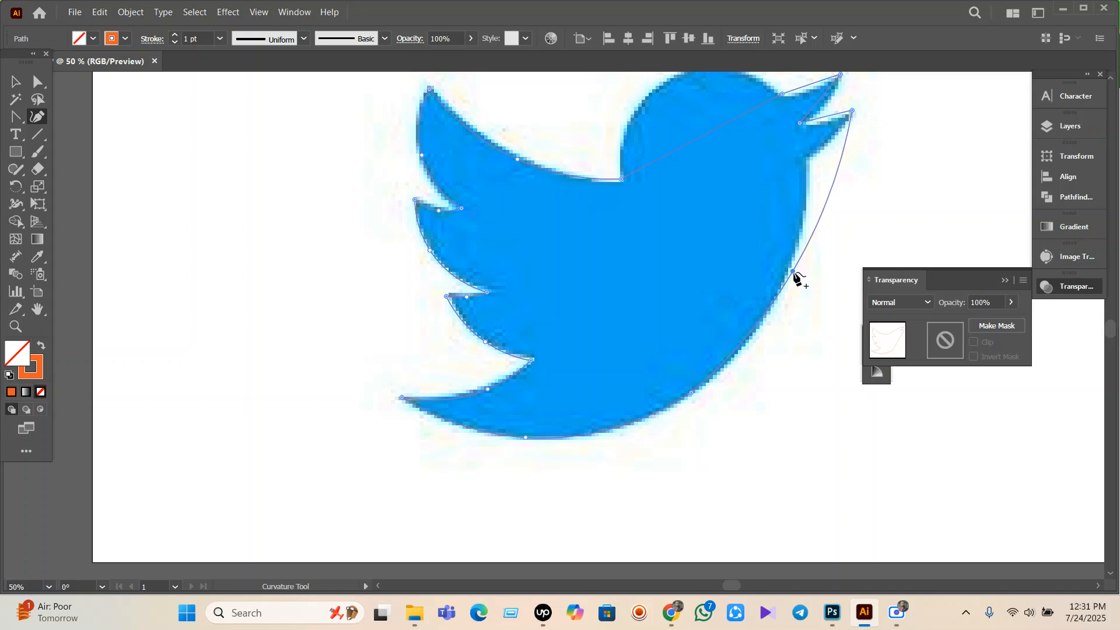
pyautogui.moveTo(793, 272); pyautogui.dragTo(784, 280)
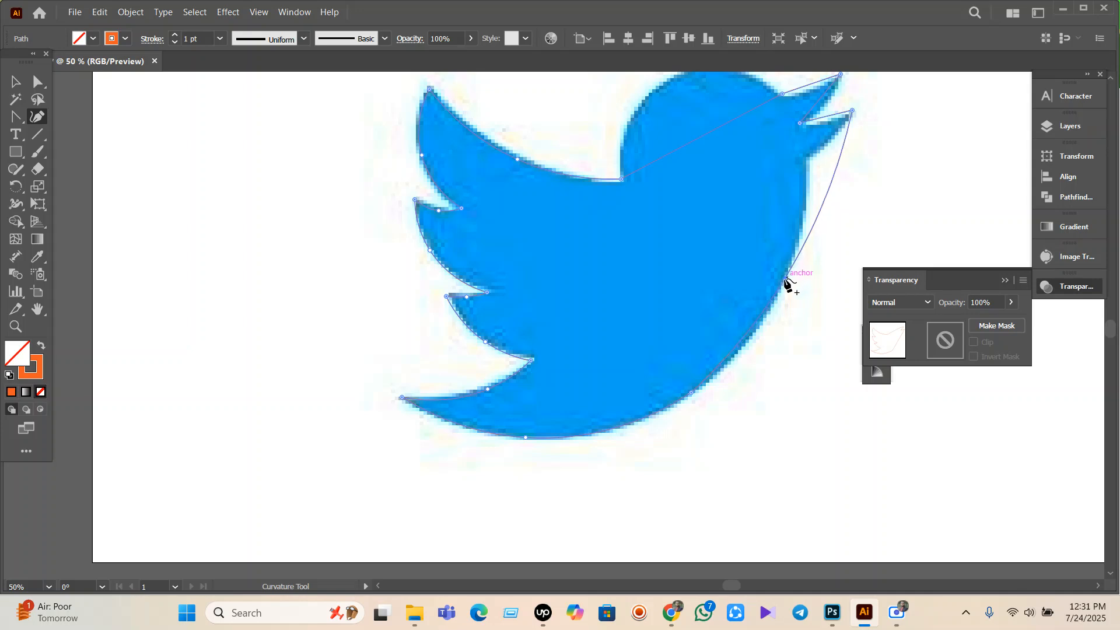
pyautogui.click(809, 159)
pyautogui.click(834, 174)
pyautogui.moveTo(834, 174); pyautogui.dragTo(811, 161)
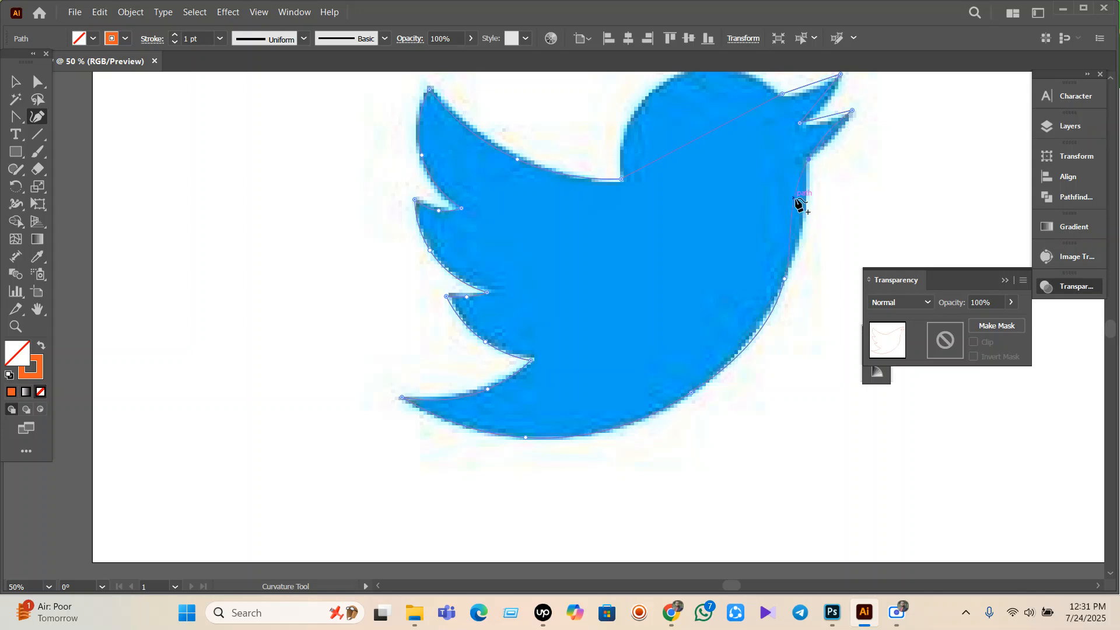
pyautogui.moveTo(798, 202); pyautogui.dragTo(808, 202)
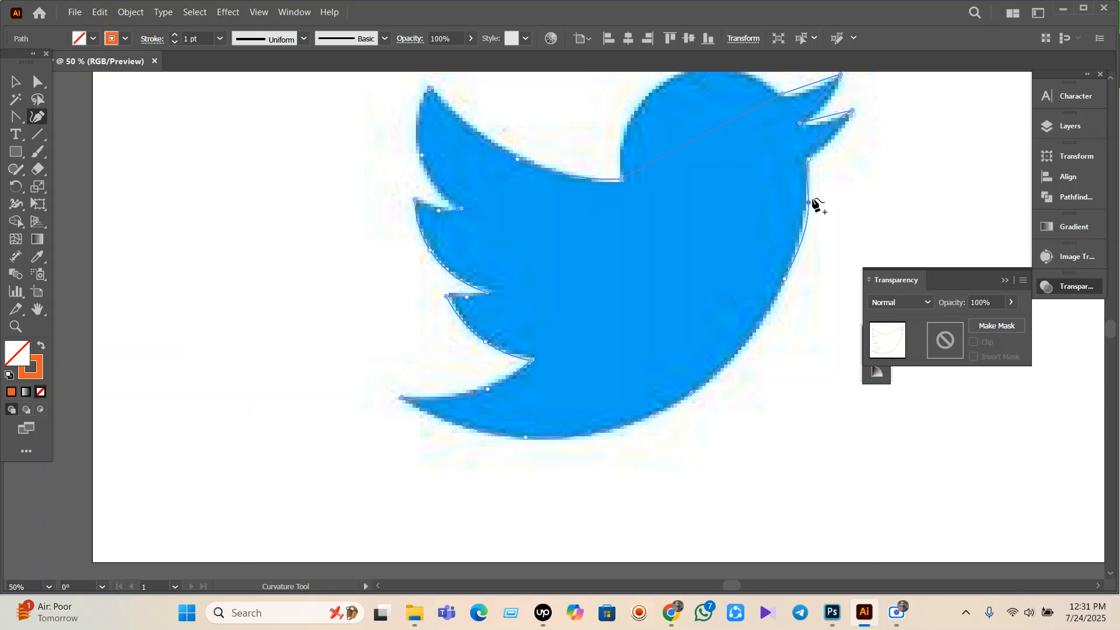
pyautogui.press('Delete')
pyautogui.click(804, 208)
# - Curve the beak segments of the outline and bend the remaining straight segment around the top of the head to the neck
pyautogui.click(842, 133)
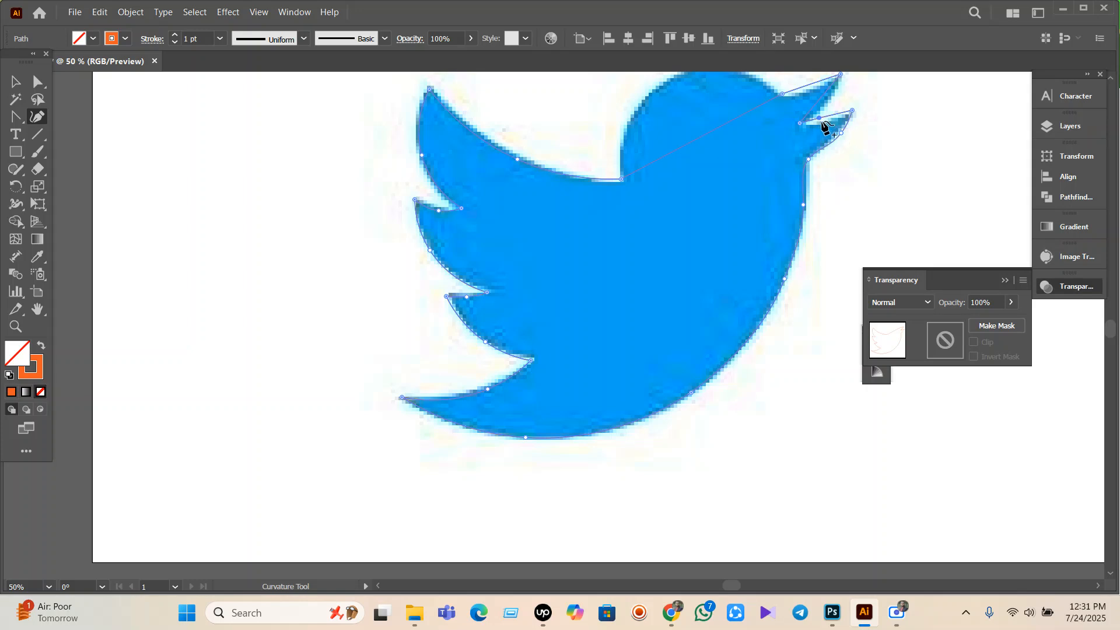
pyautogui.click(822, 123)
pyautogui.scroll(1, 829, 111)
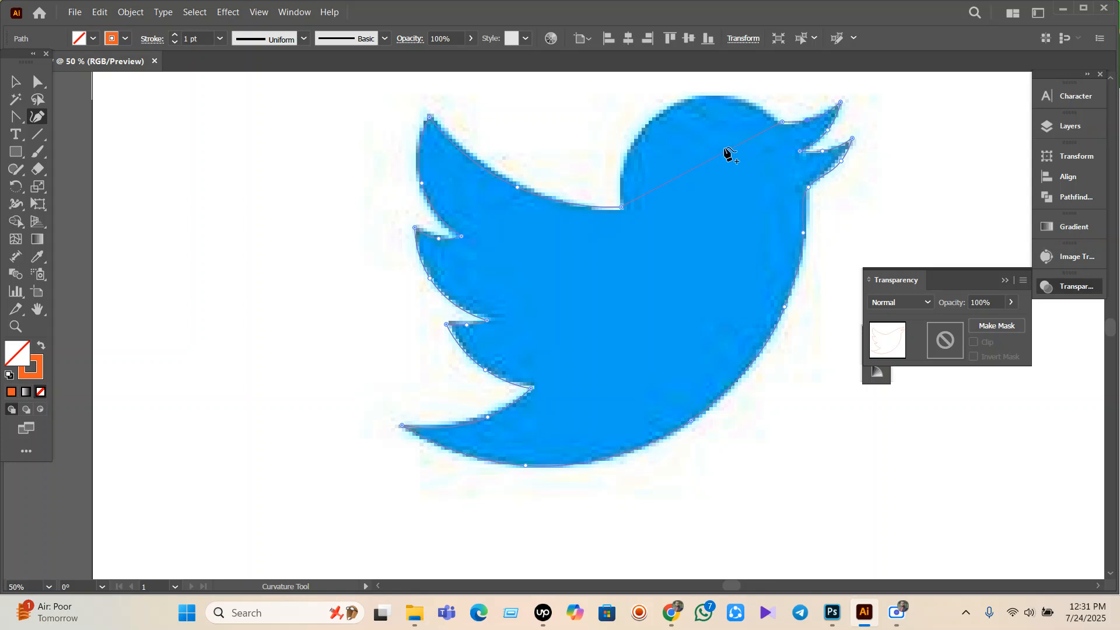
pyautogui.click(677, 106)
pyautogui.click(620, 207)
# - Select the finished bird outline, remove its stroke and give it a solid orange fill
pyautogui.click(16, 81)
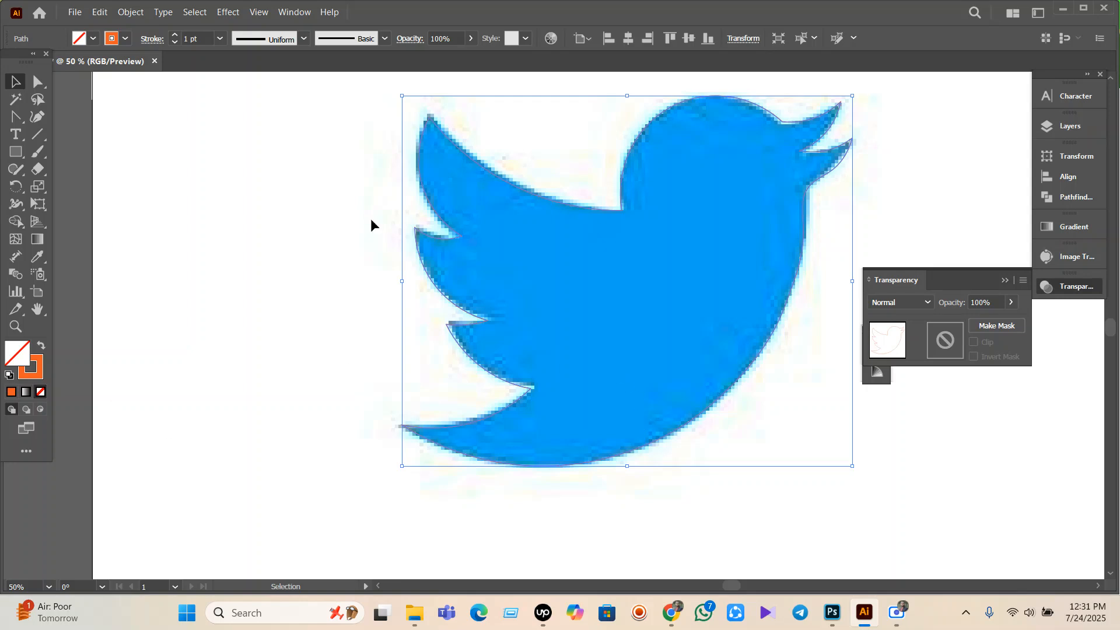
pyautogui.moveTo(354, 179); pyautogui.dragTo(513, 329)
pyautogui.click(28, 380)
pyautogui.click(42, 393)
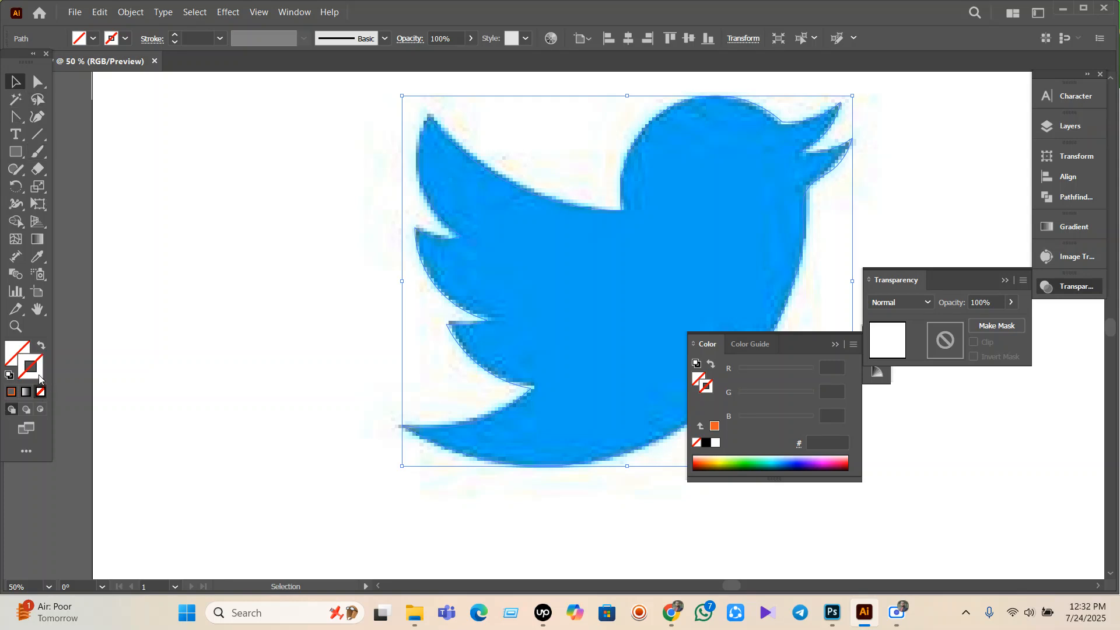
pyautogui.click(93, 38)
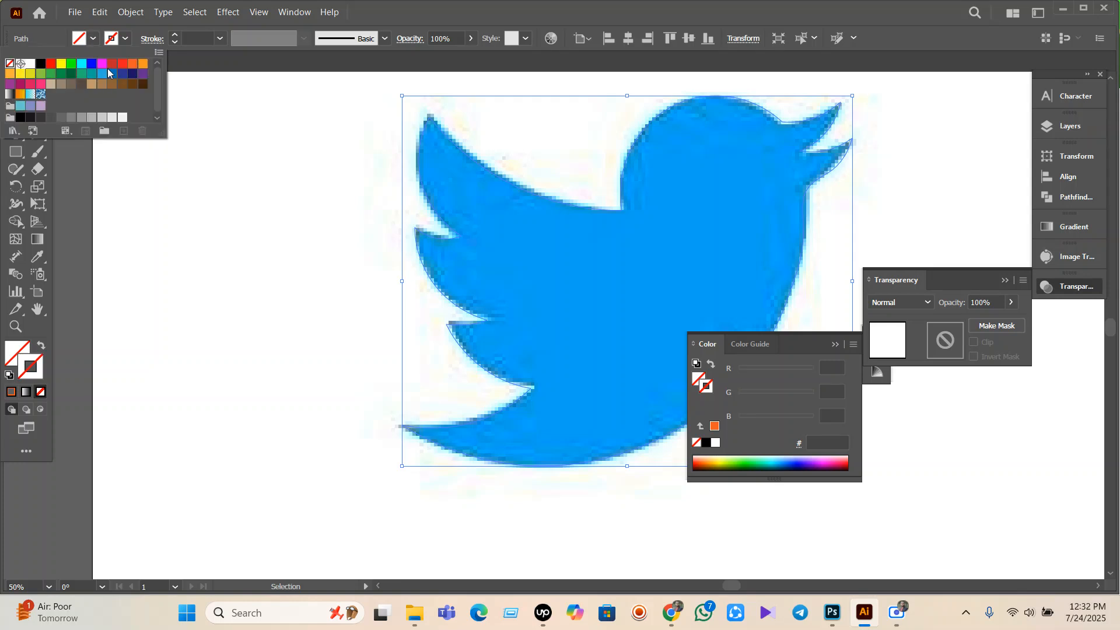
pyautogui.click(112, 63)
pyautogui.click(133, 63)
pyautogui.click(222, 323)
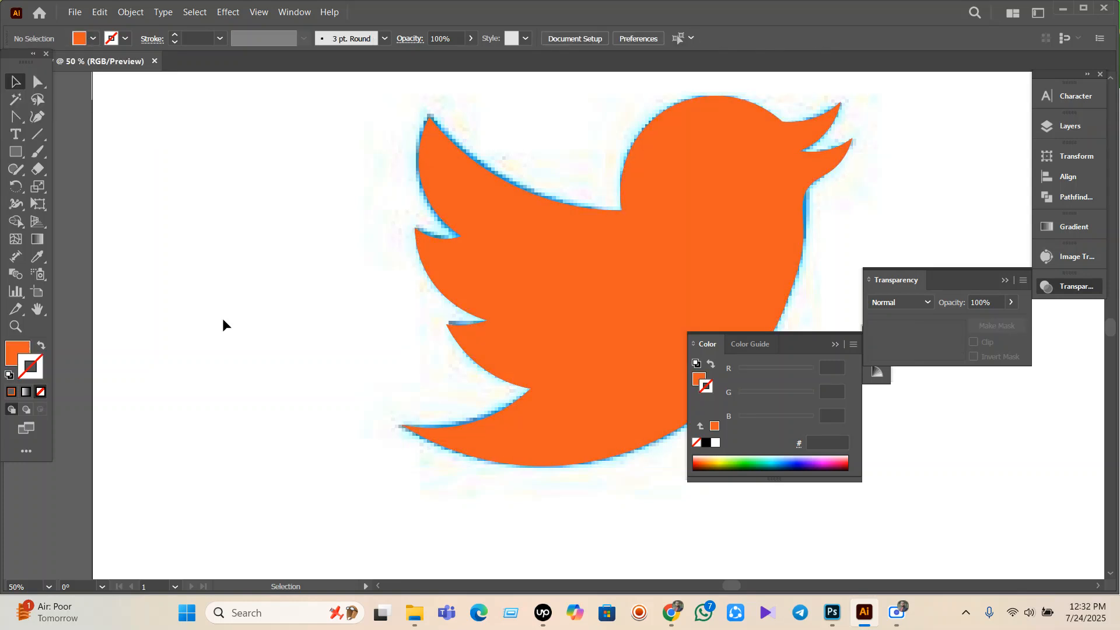
# - Move the orange bird shape off the tracing image and place it beside the blue bird for comparison
pyautogui.moveTo(604, 306)
pyautogui.mouseDown()
pyautogui.moveTo(406, 285)
pyautogui.moveTo(610, 293)
pyautogui.mouseUp()
pyautogui.scroll(-1, 376, 291)
pyautogui.scroll(-1, 350, 304)
pyautogui.scroll(-1, 350, 304)
pyautogui.moveTo(708, 238); pyautogui.dragTo(424, 244)
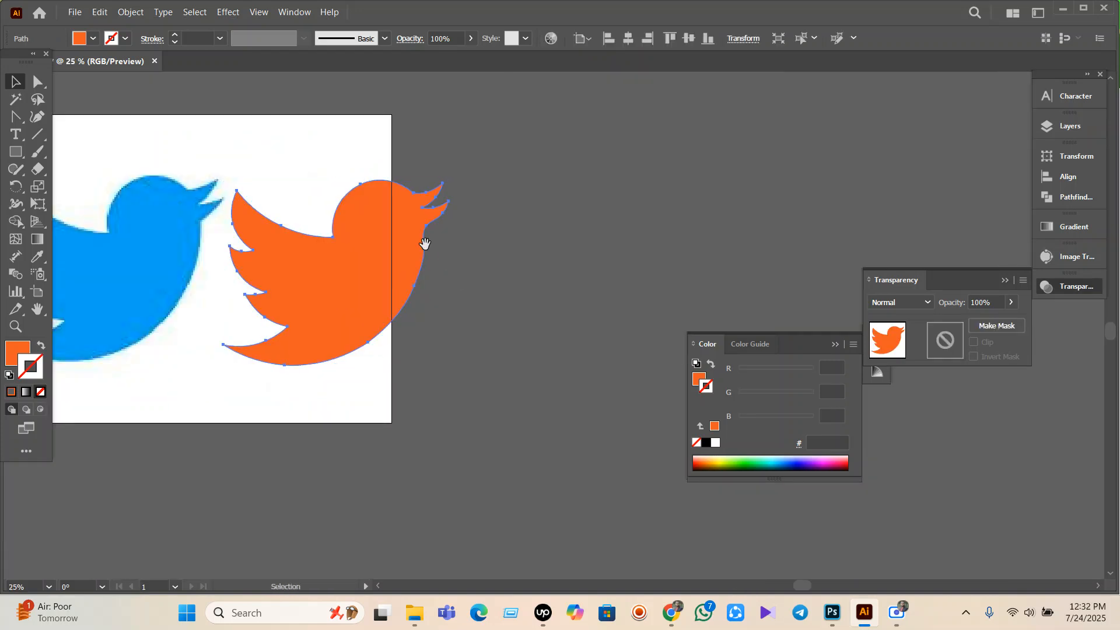
pyautogui.hotkey('alt', 'space')
pyautogui.press('Escape')
pyautogui.scroll(3, 363, 266)
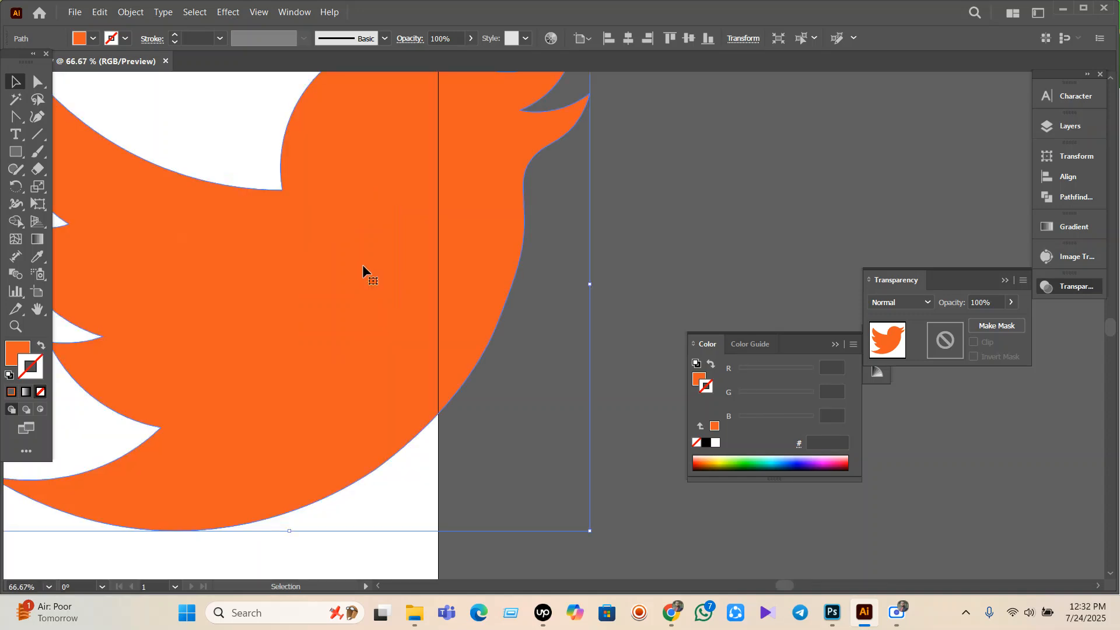
pyautogui.scroll(-1, 364, 274)
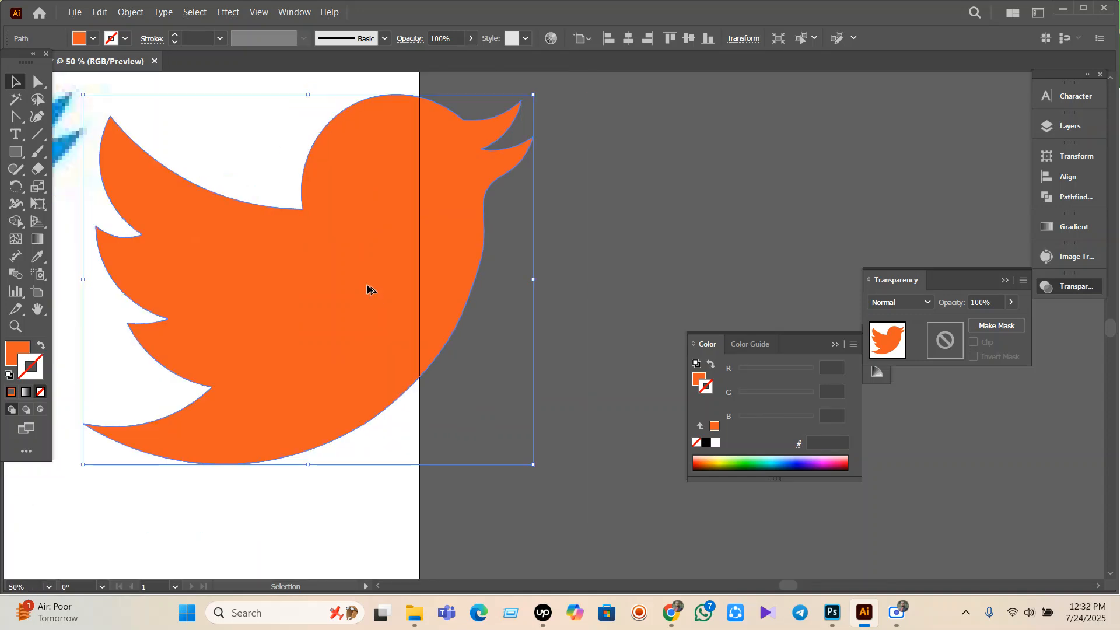
pyautogui.scroll(-2, 370, 290)
pyautogui.moveTo(370, 290); pyautogui.dragTo(500, 282)
# - Unlock and delete the blue bird image, and move the orange bird fully onto the artboard in its place
pyautogui.click(249, 286)
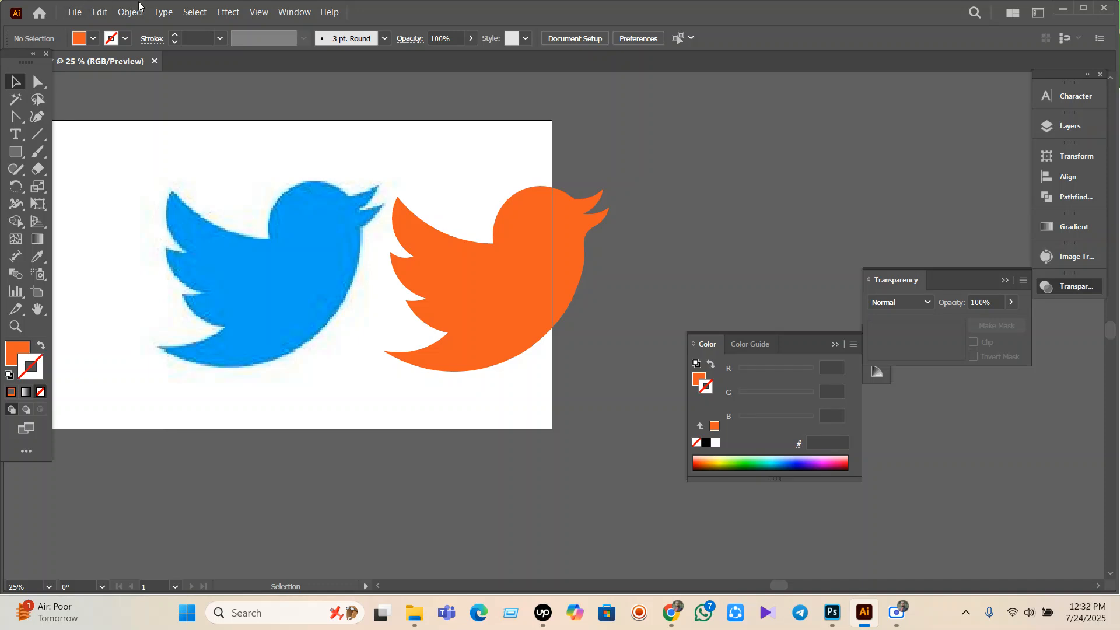
pyautogui.click(131, 12)
pyautogui.click(184, 153)
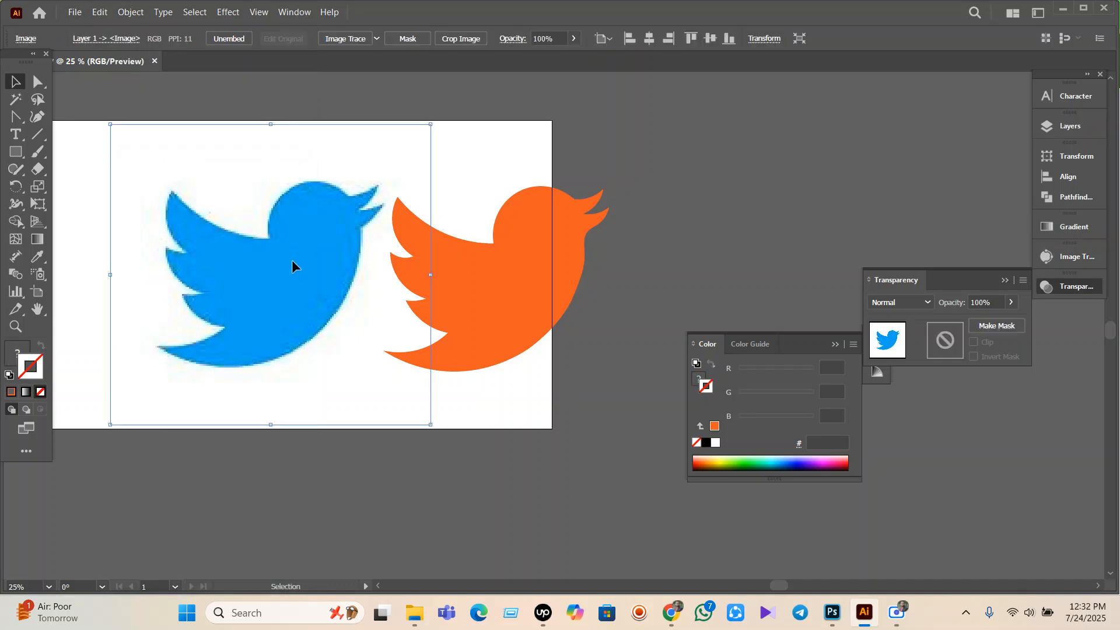
pyautogui.moveTo(292, 265); pyautogui.dragTo(125, 300)
pyautogui.press('Delete')
pyautogui.moveTo(578, 262); pyautogui.dragTo(336, 254)
pyautogui.click(541, 338)
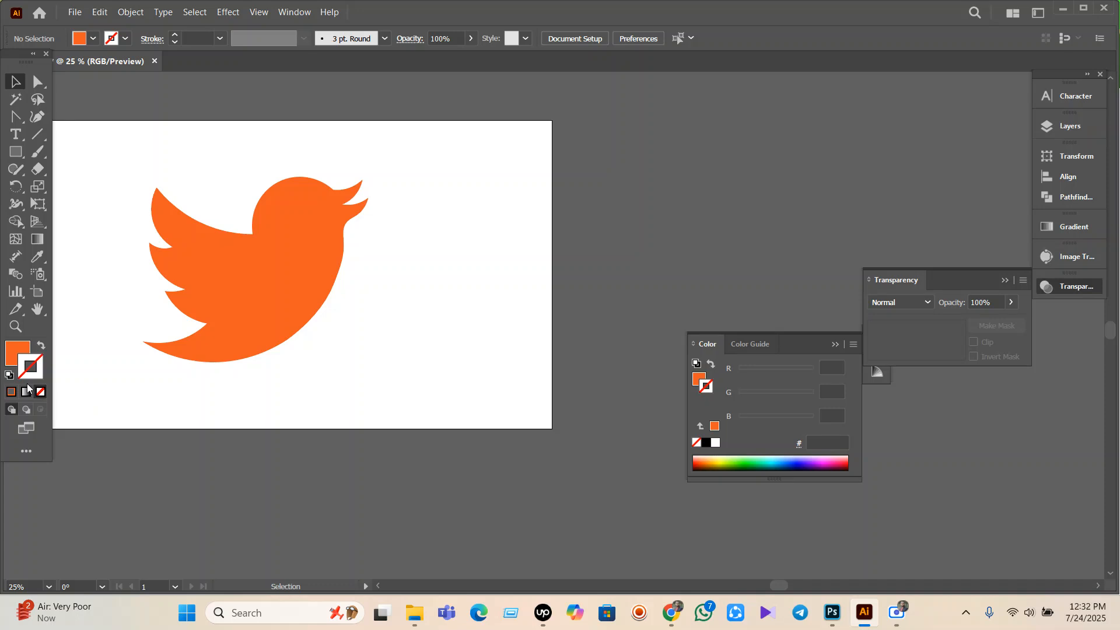
pyautogui.click(966, 613)
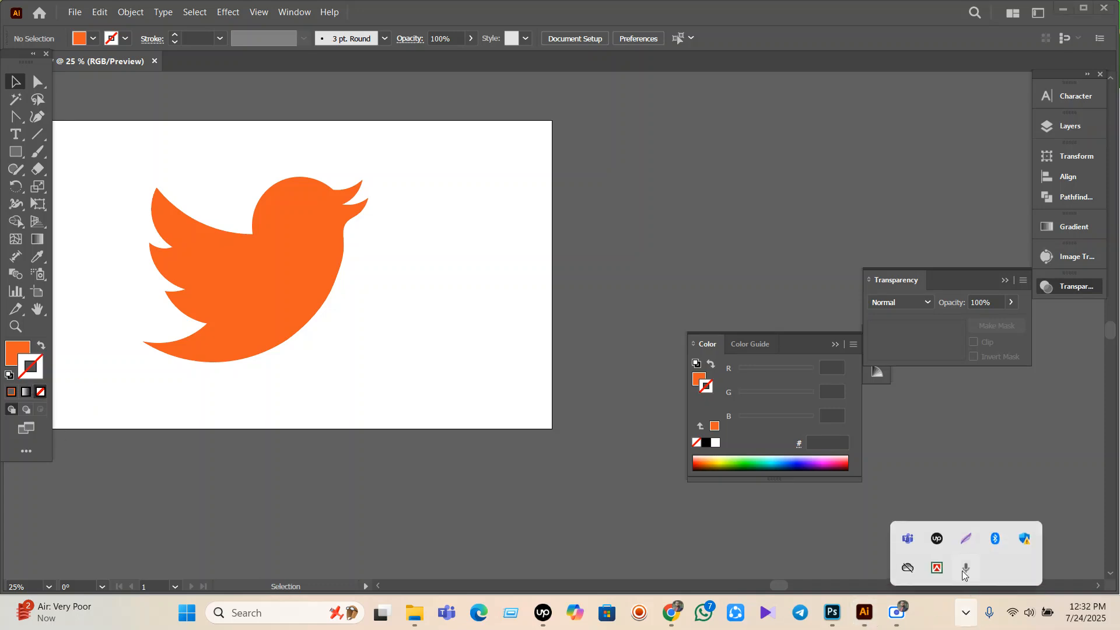
pyautogui.moveTo(671, 613)
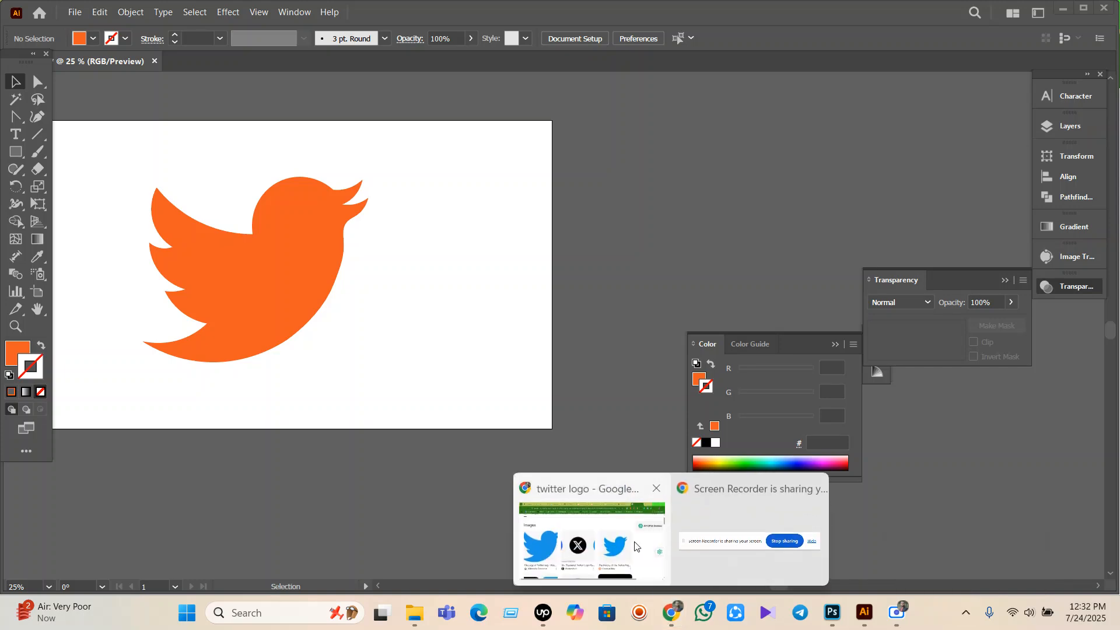
pyautogui.click(584, 543)
pyautogui.click(897, 612)
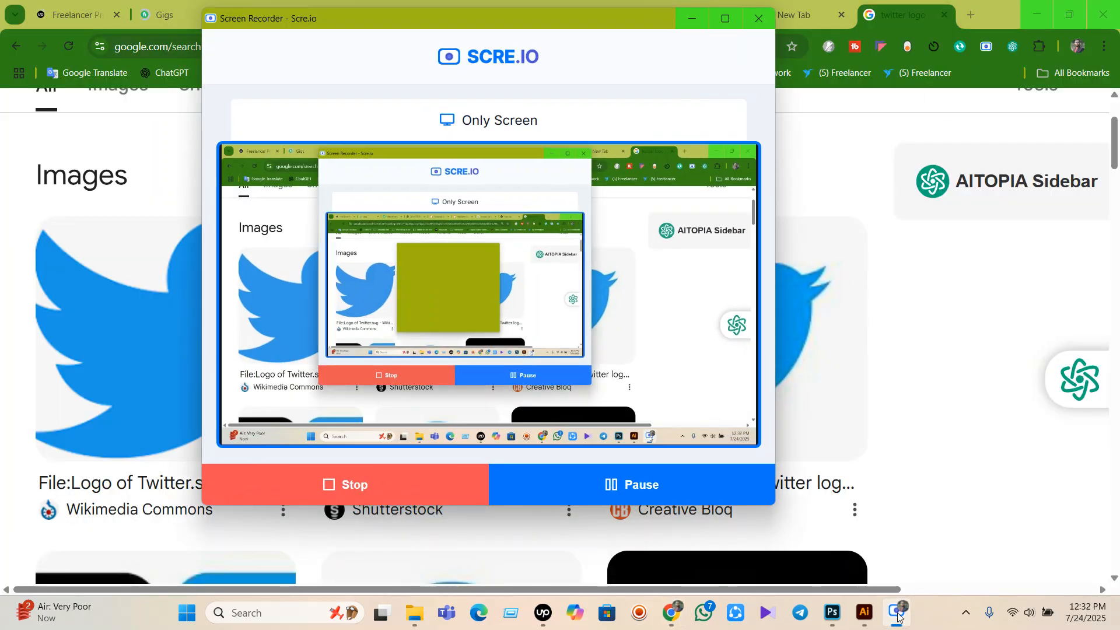